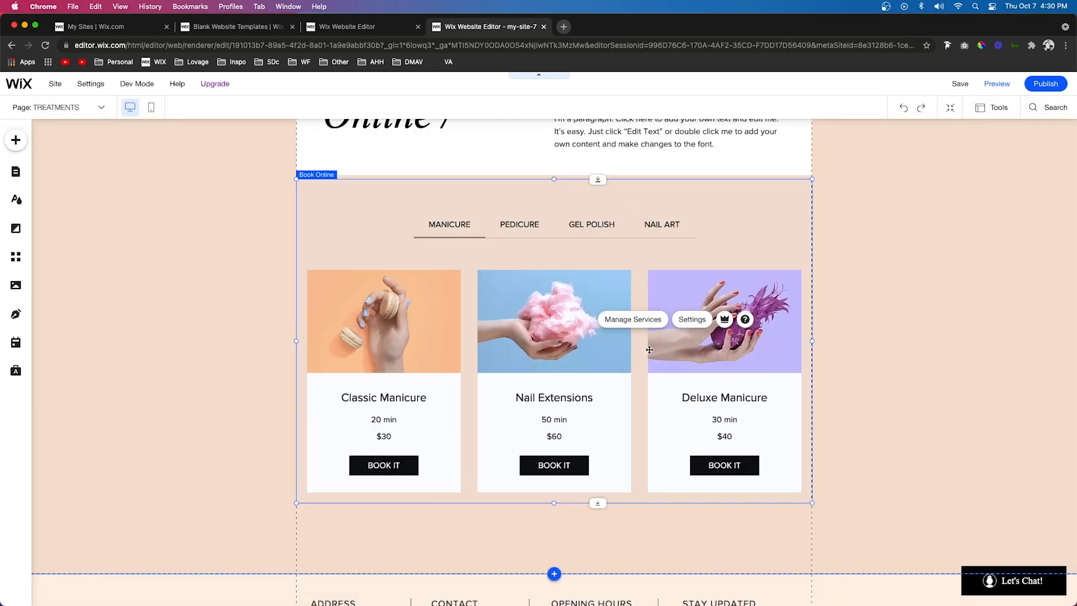
In the Book Online widget's settings, try choosing services by location, return to choosing by service name, and review the listed services.
click(692, 320)
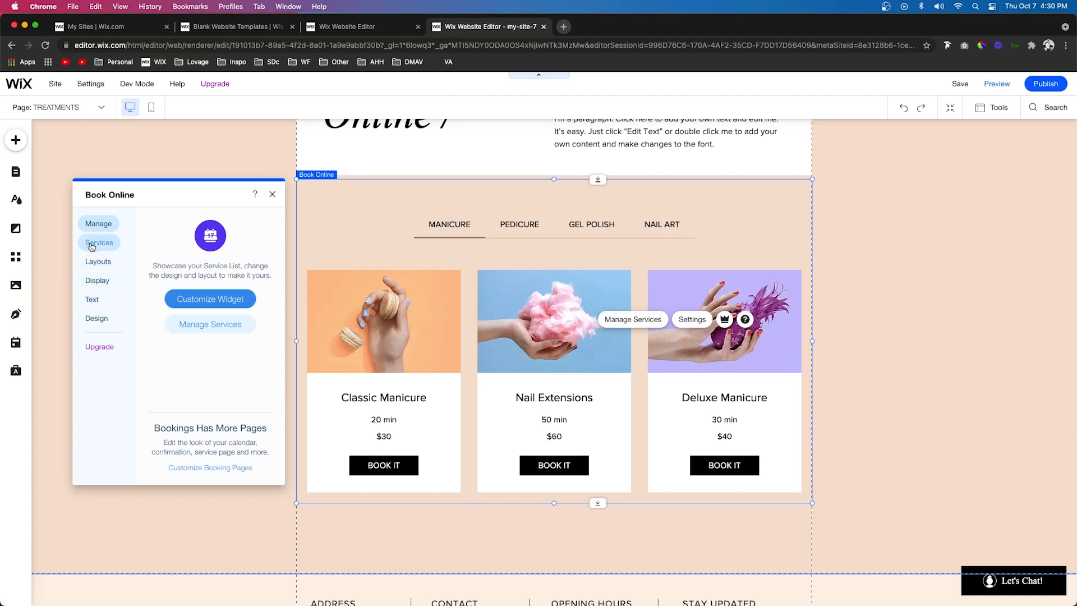
click(102, 247)
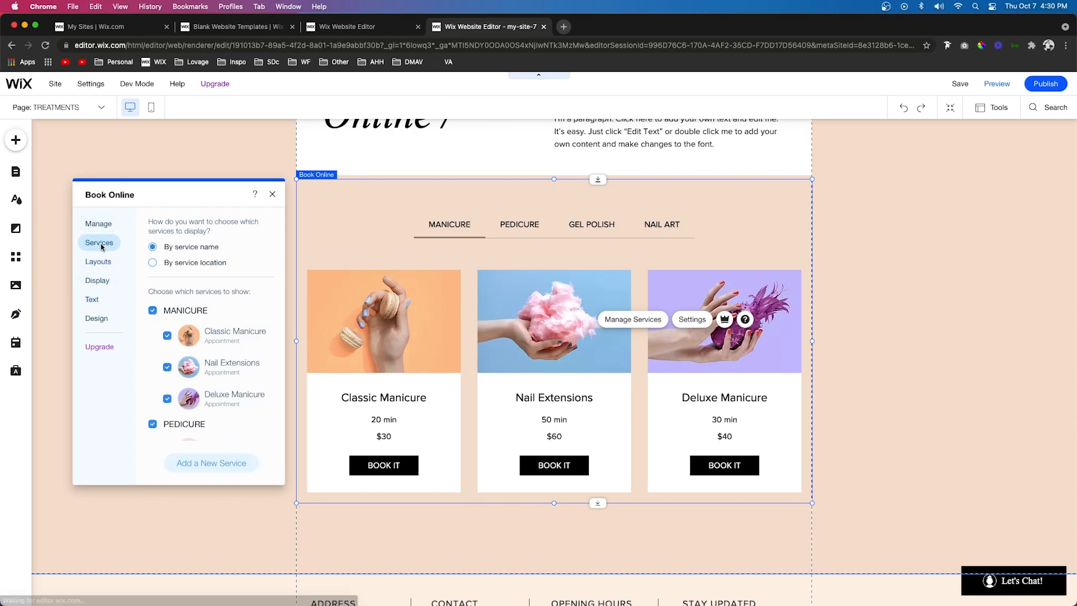
click(172, 263)
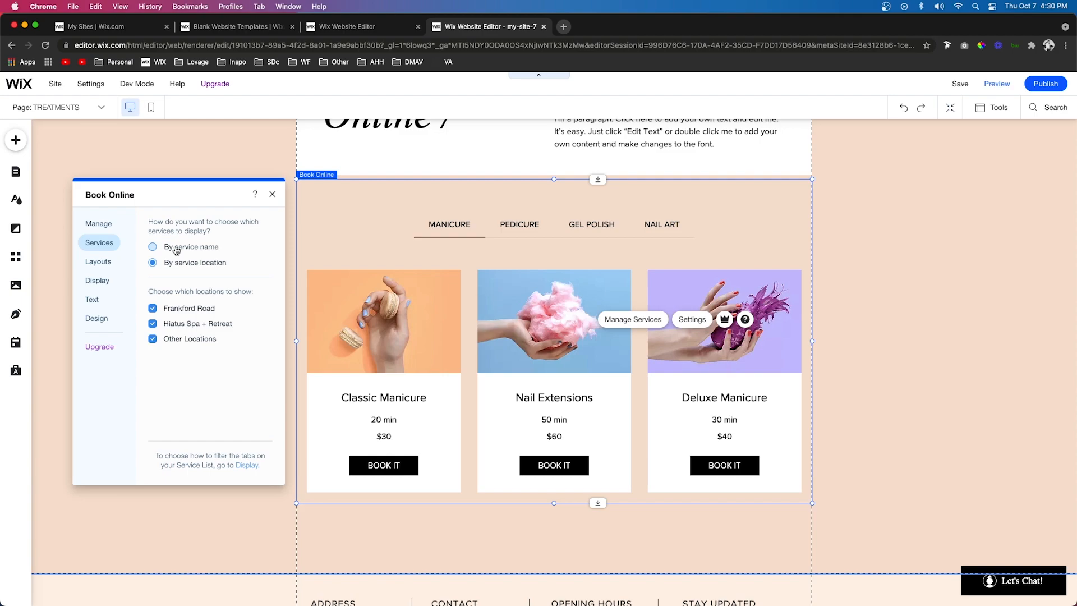
click(175, 249)
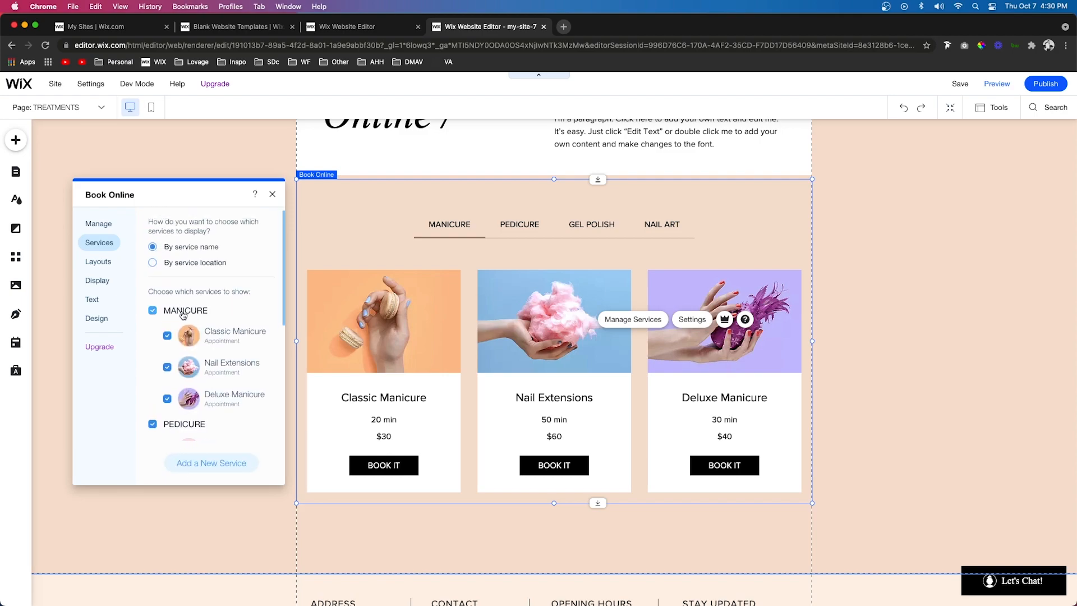
scroll(182, 323, down, 3)
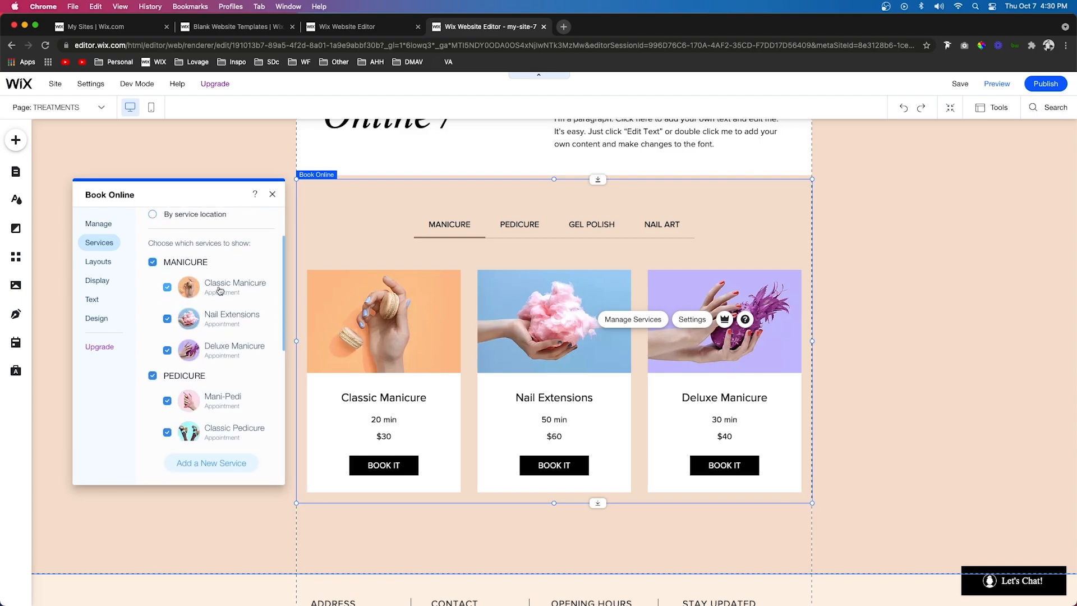
scroll(213, 347, down, 5)
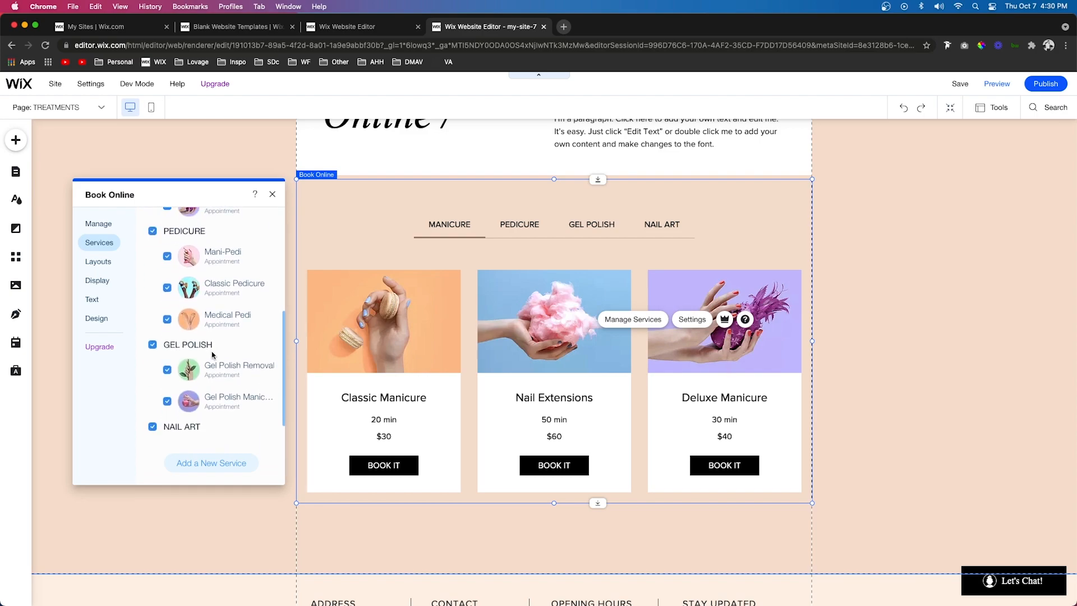
Review the widget's layout options, including cards per row, card spacing, image shape and resize options.
click(96, 263)
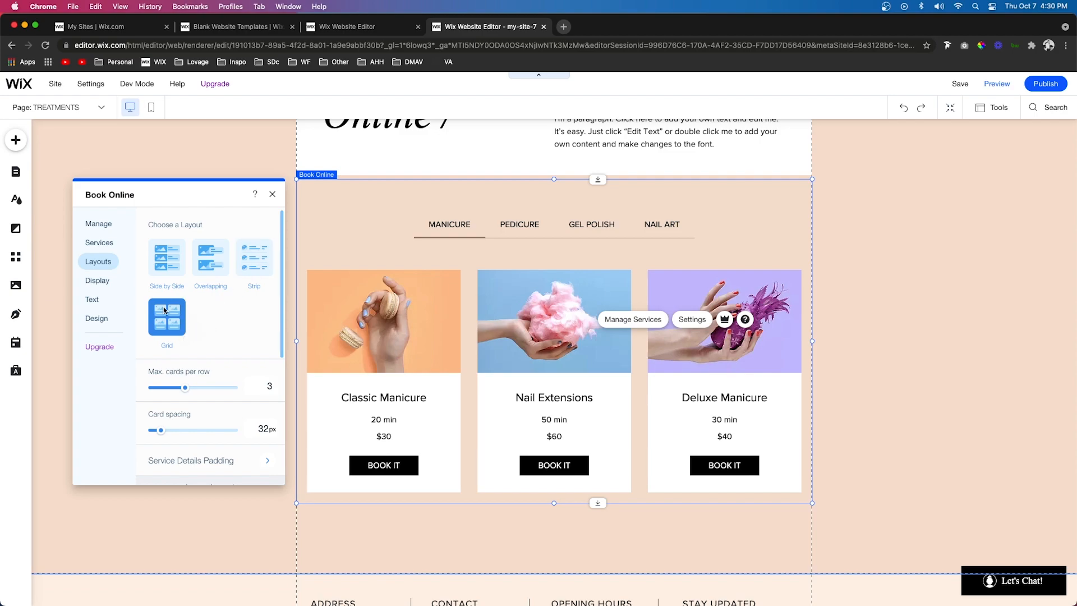
scroll(226, 322, down, 2)
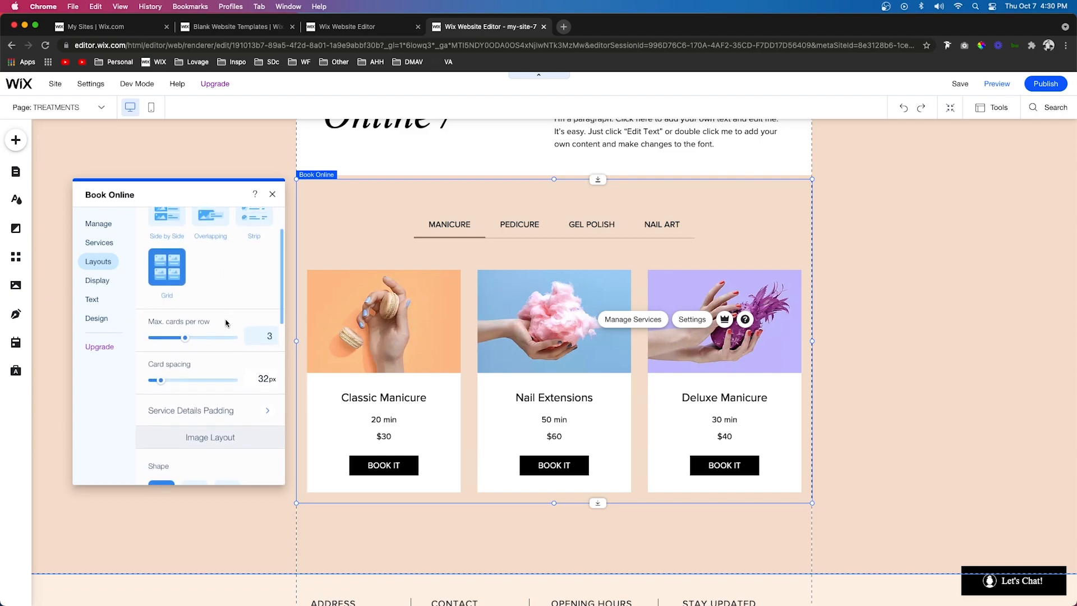
mouse_move(186, 338)
mouse_down()
mouse_move(213, 338)
mouse_move(185, 338)
mouse_up()
scroll(168, 336, down, 4)
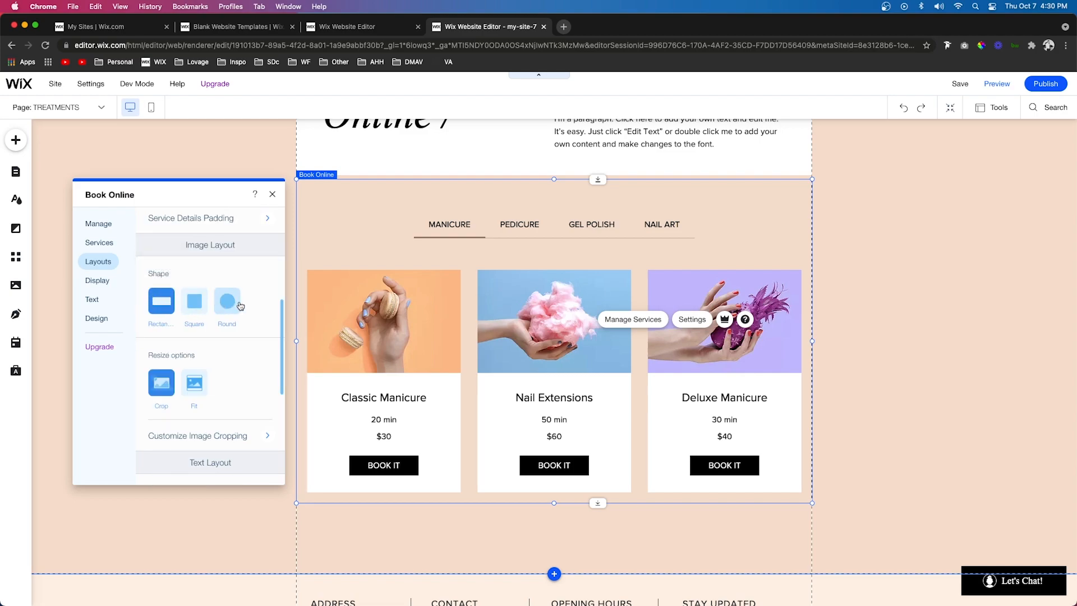
scroll(179, 306, down, 2)
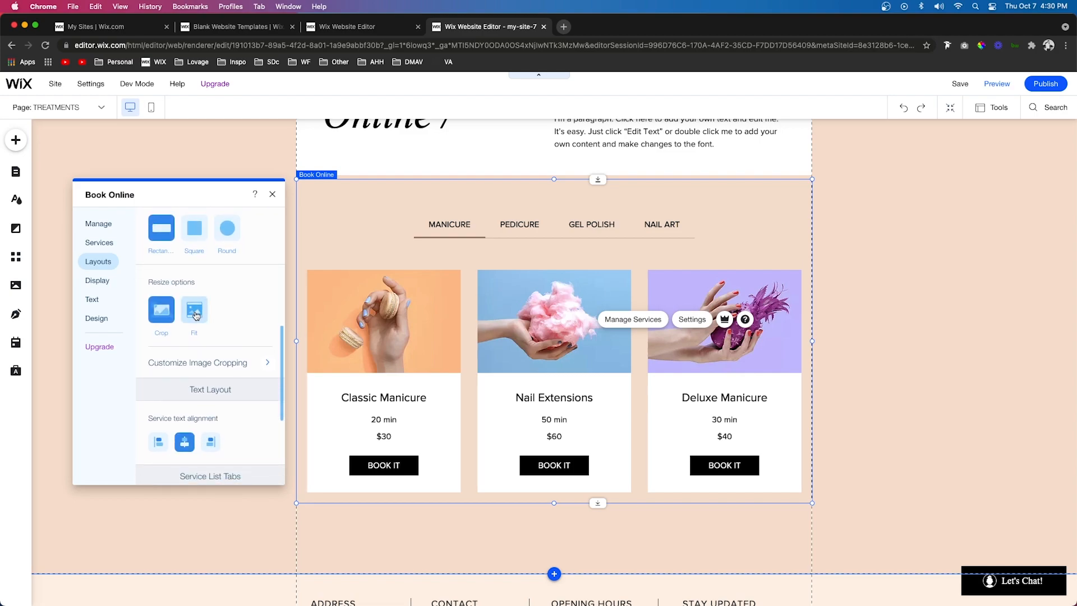
Try different alignments for the service text, and return it to centered.
scroll(185, 313, down, 3)
click(158, 309)
click(184, 309)
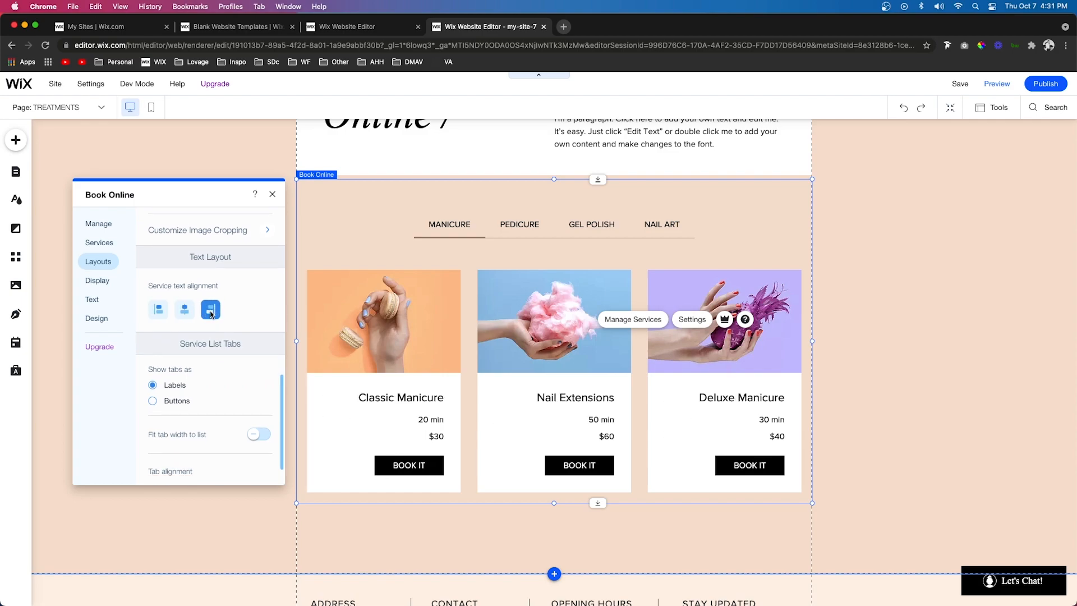
Try showing the service list tabs as buttons, switch them back to labels, and fit the tab width to the list.
scroll(211, 315, down, 1)
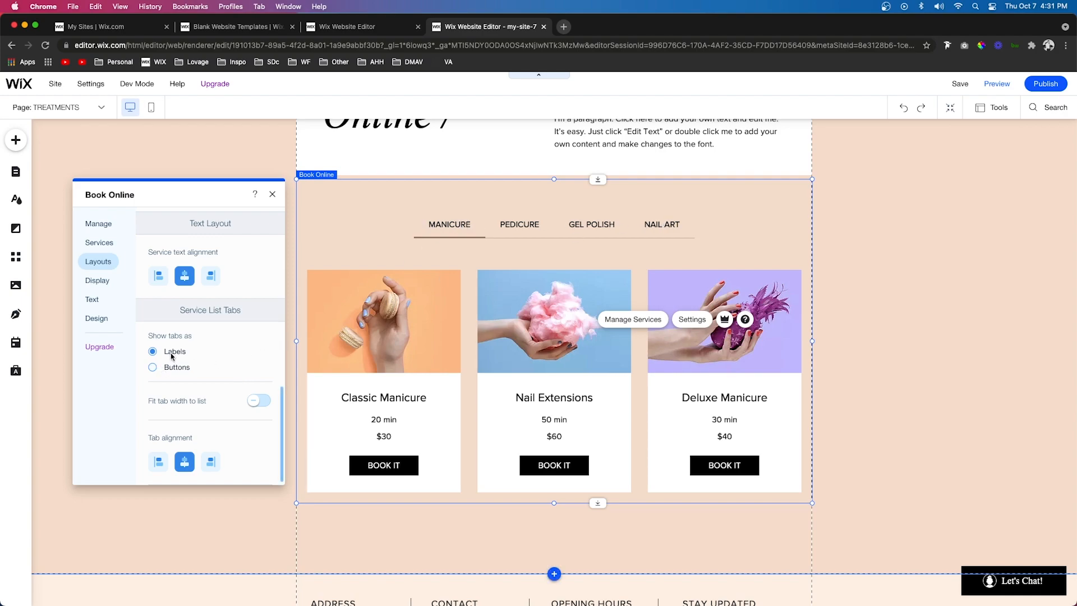
click(169, 368)
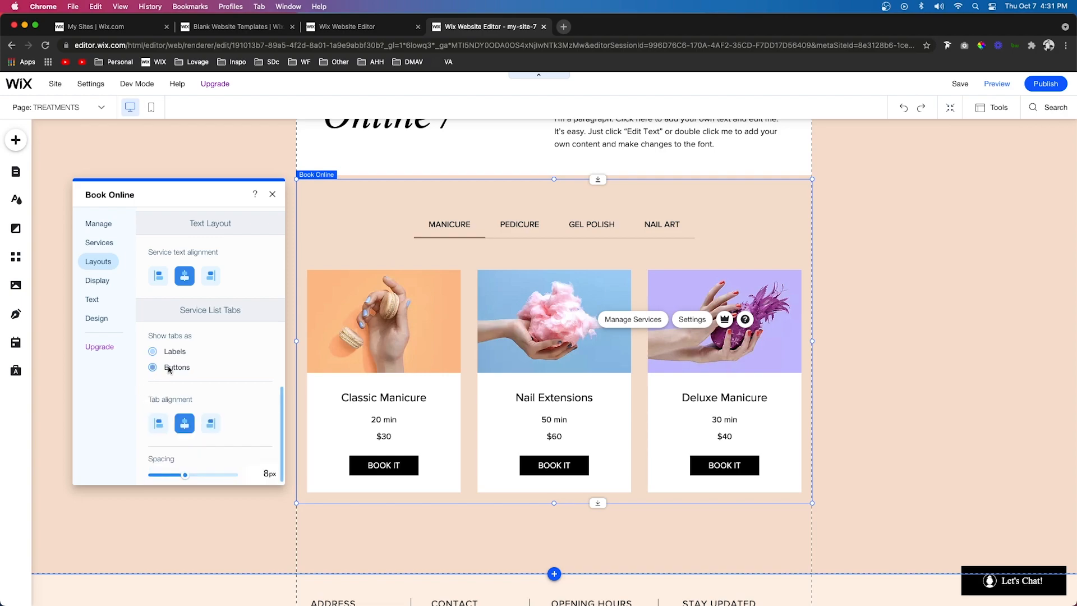
click(175, 353)
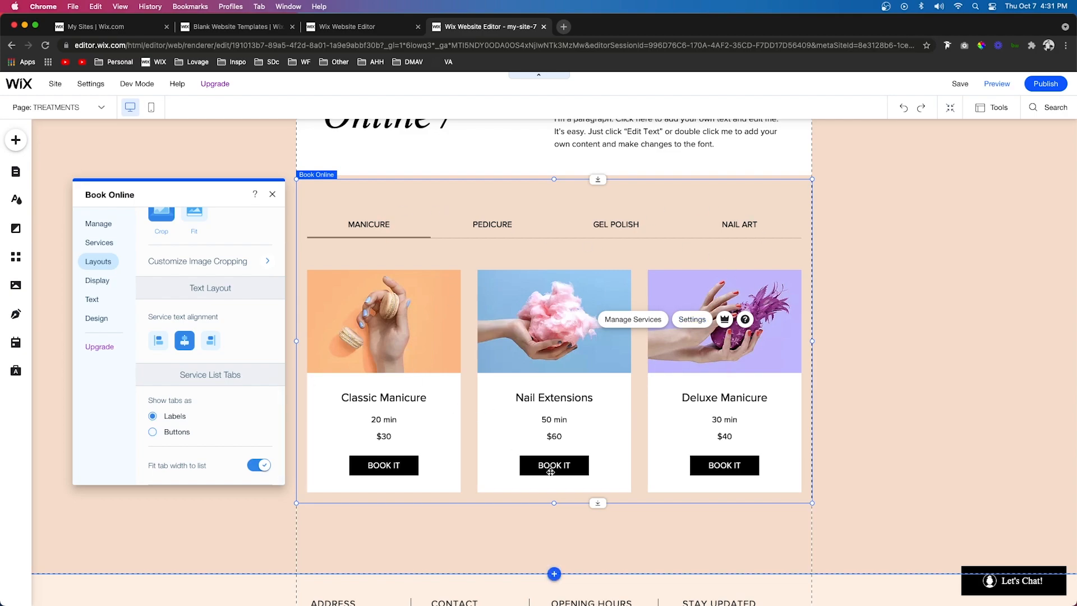
Try showing the title on the service list in the display settings, and turn it off again.
click(98, 282)
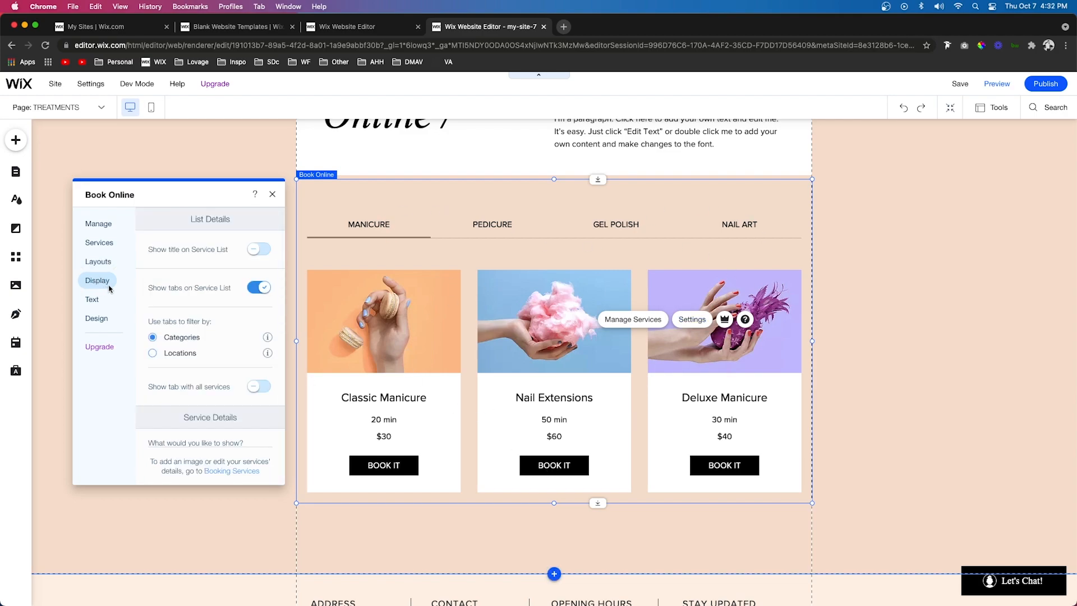
click(260, 251)
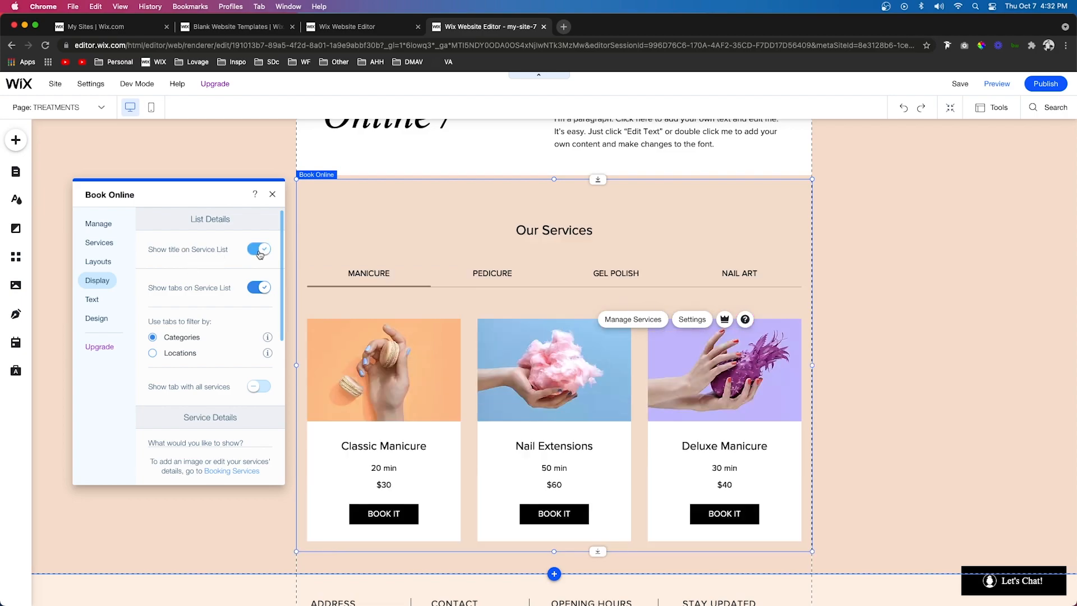
click(260, 250)
Look at the page's Book Online heading, and return to the Book Online widget's display settings.
scroll(440, 268, up, 3)
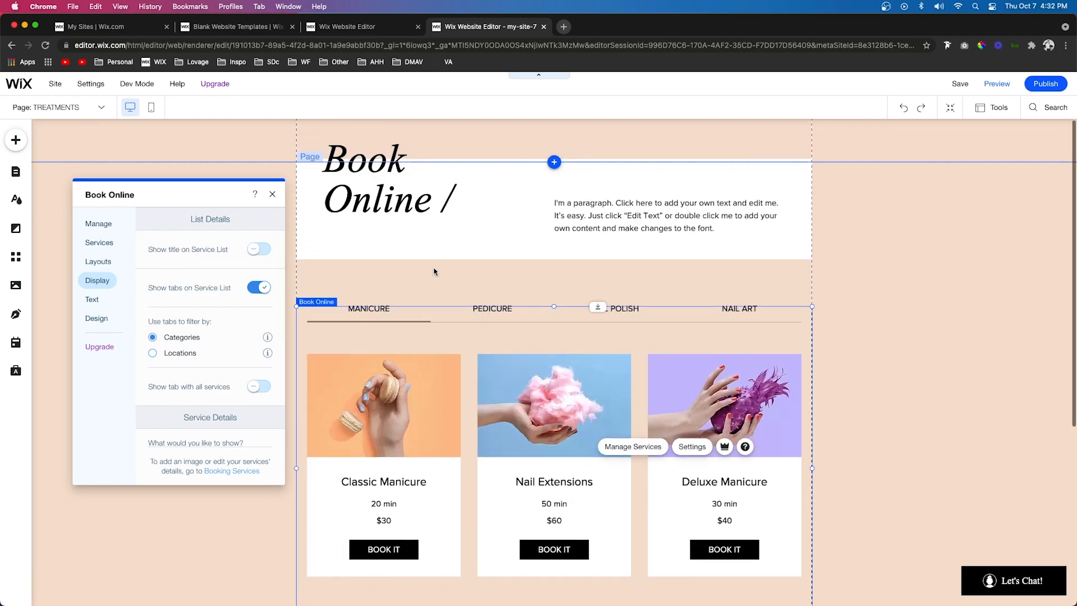
click(399, 227)
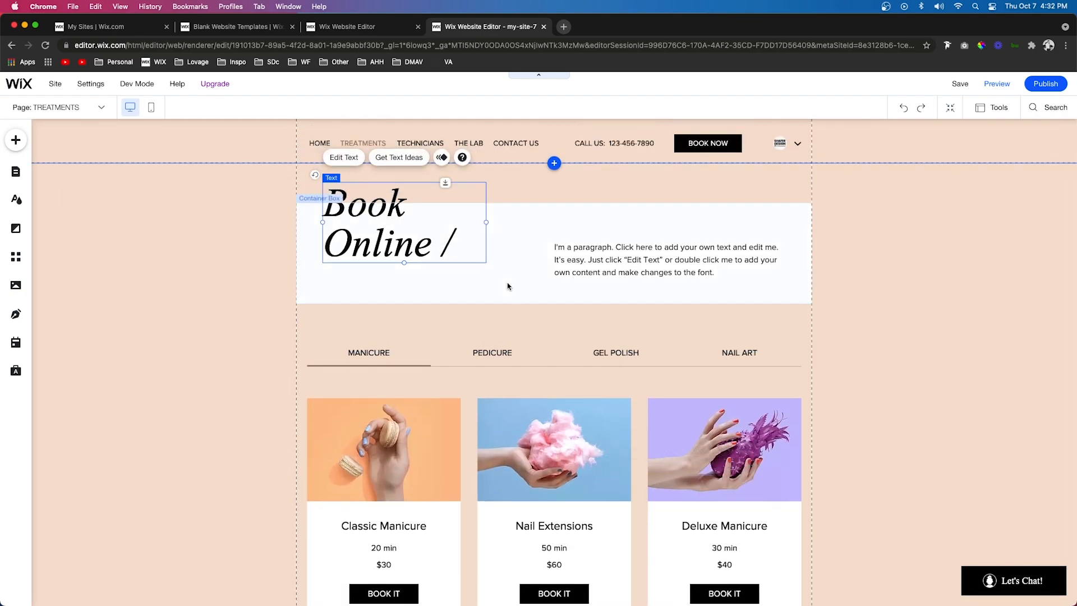
click(489, 363)
click(558, 334)
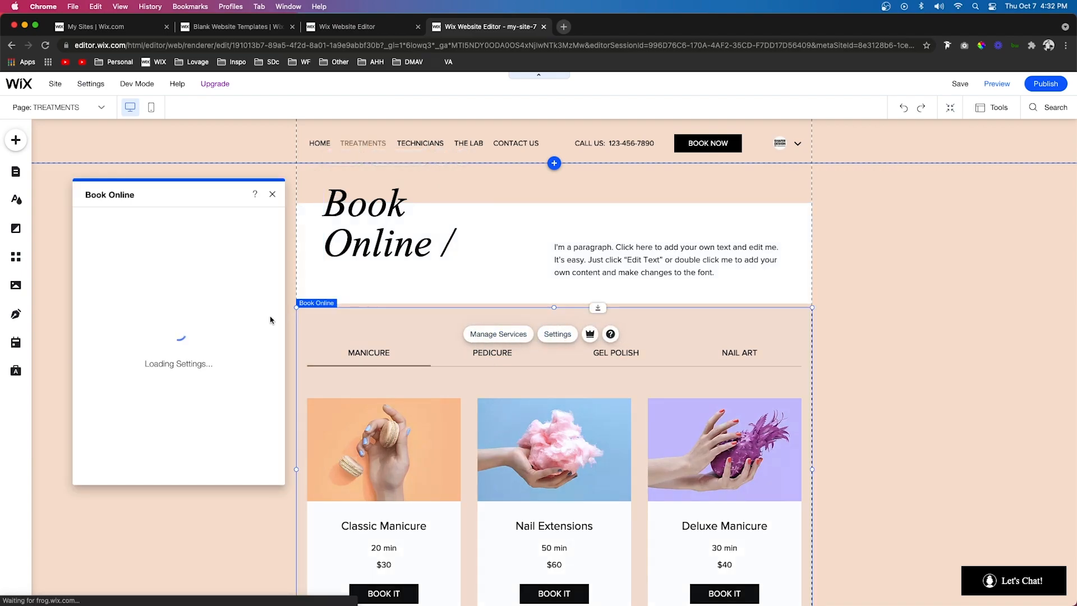
click(94, 281)
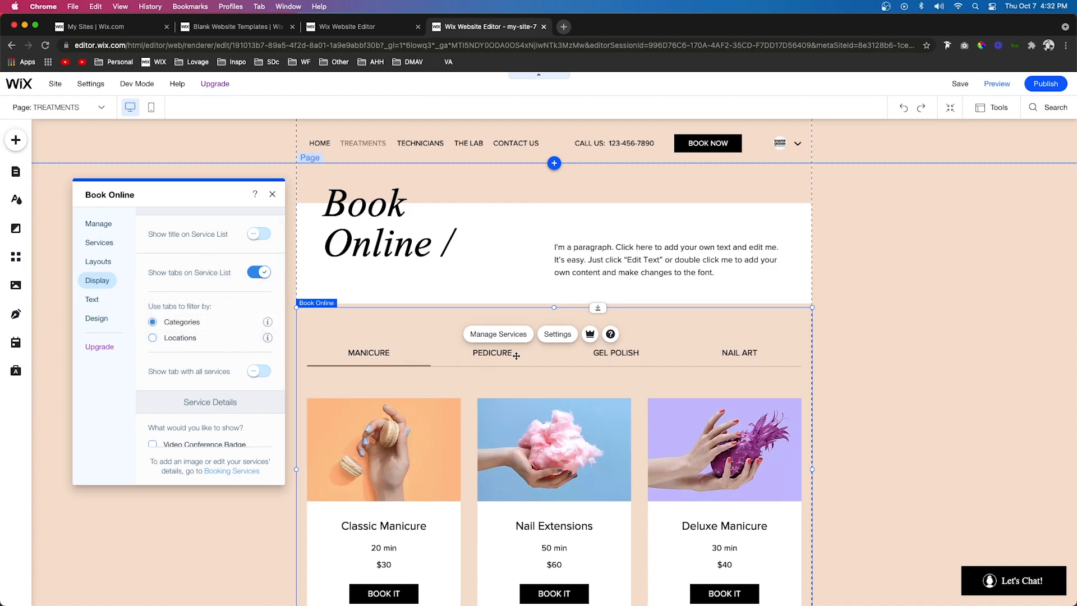
Try filtering the service list tabs by locations, and return to filtering by categories.
scroll(573, 379, down, 3)
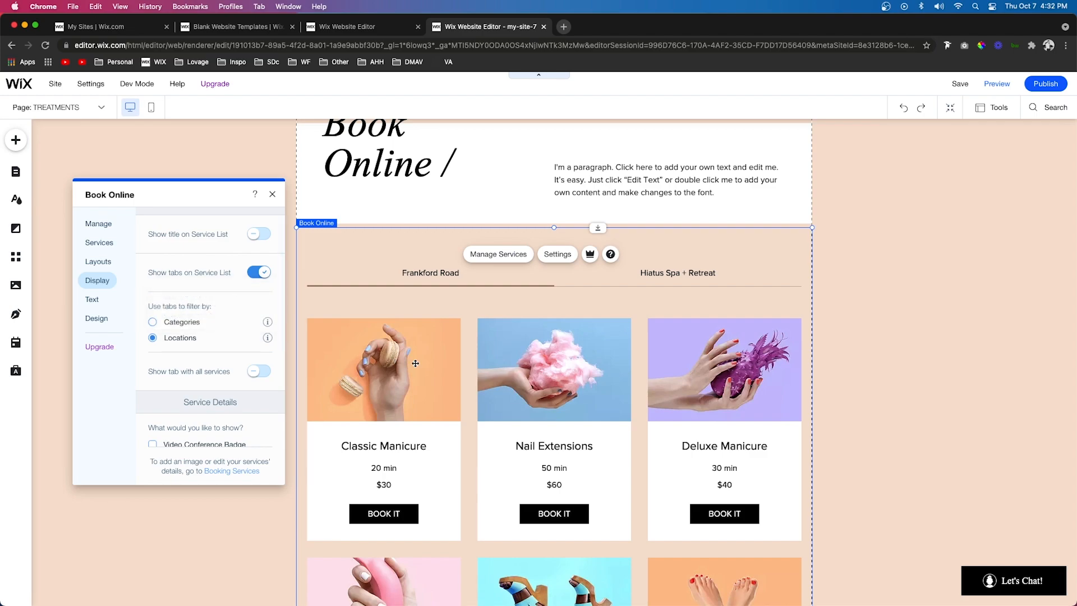
click(168, 322)
Try the tab with all services, look through the full service list, and turn that tab off again.
scroll(224, 331, down, 1)
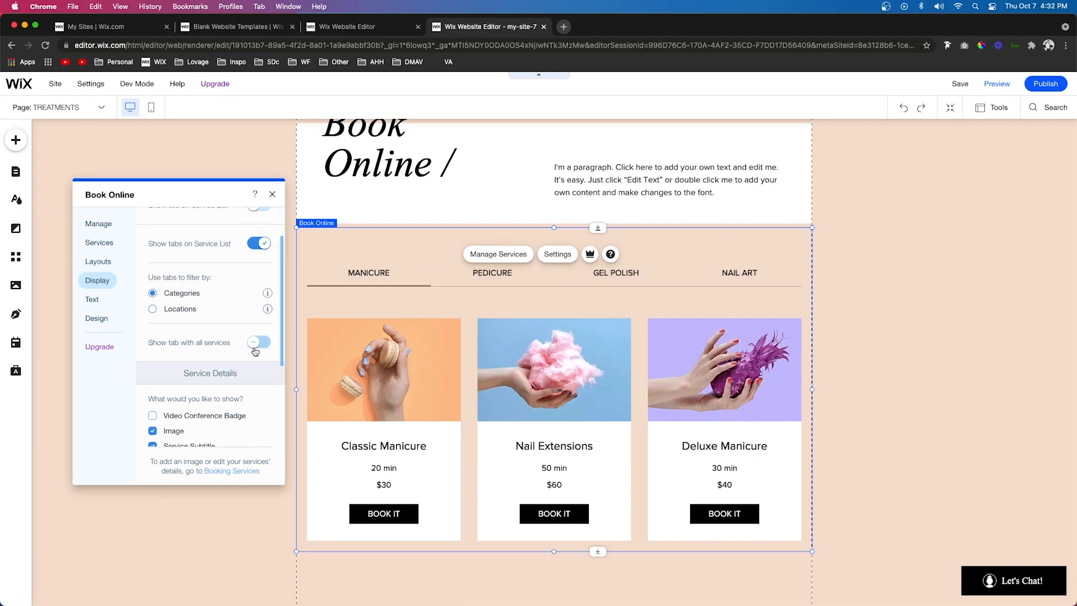
click(262, 342)
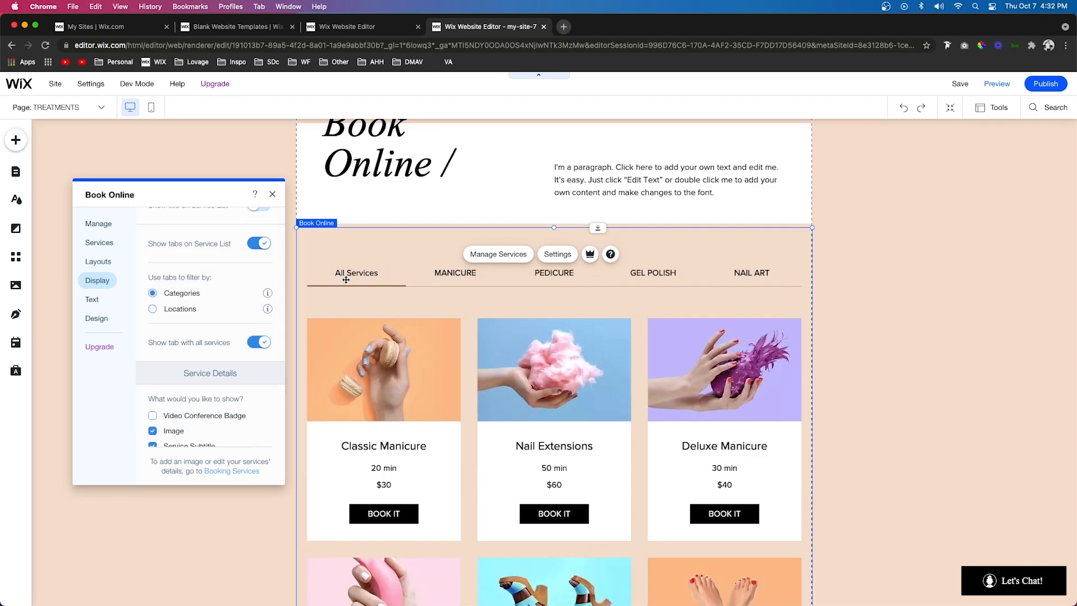
scroll(498, 379, down, 10)
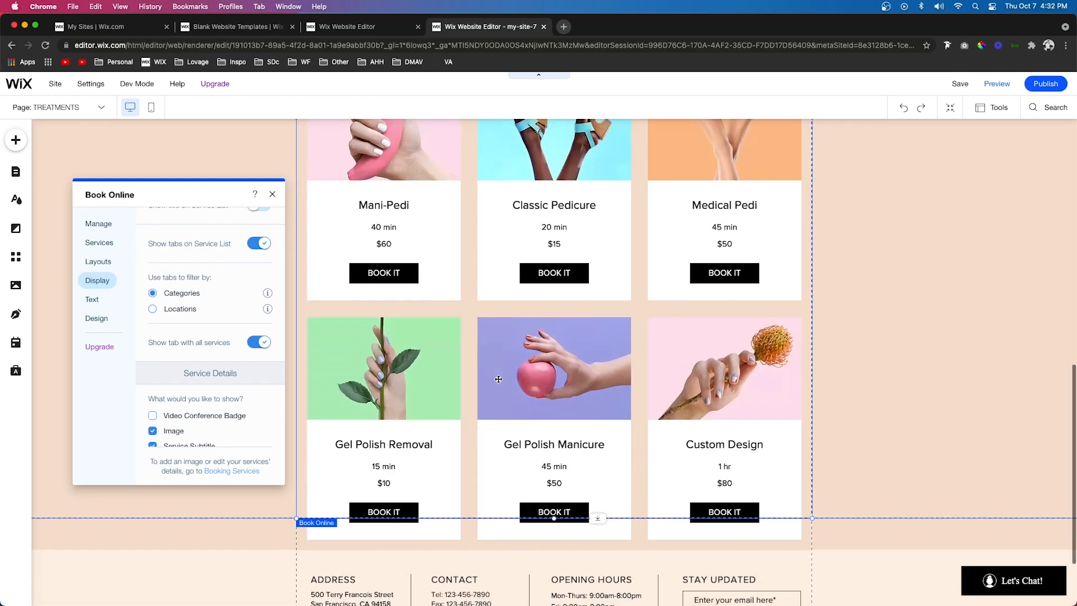
scroll(498, 379, up, 4)
scroll(498, 380, up, 6)
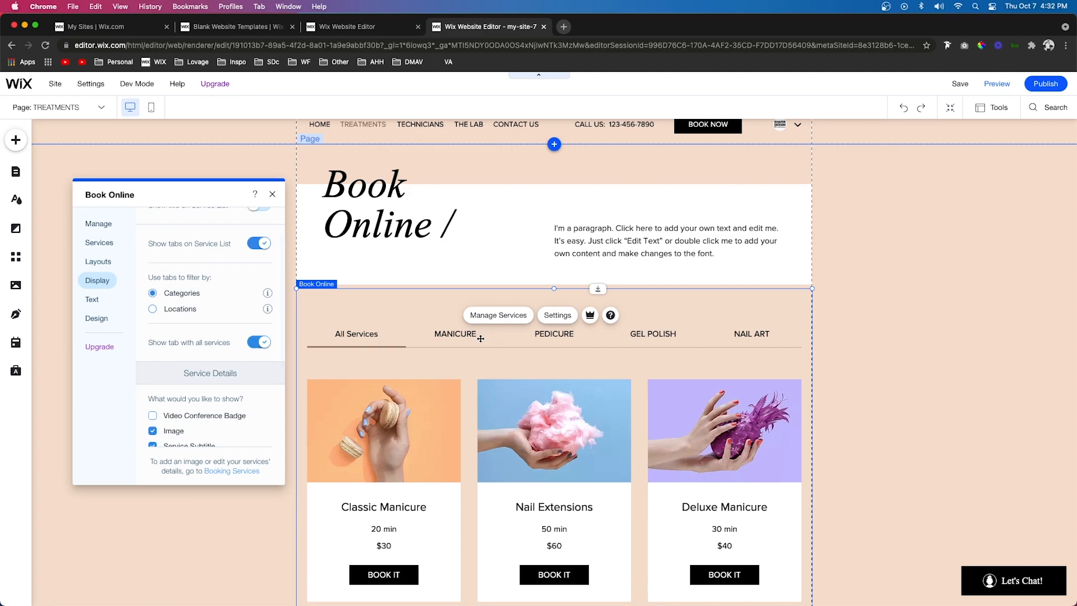
click(261, 343)
In the widget's text settings, try "Get Tickets" as the Book Online button text, and replace it with "Book Now".
click(96, 292)
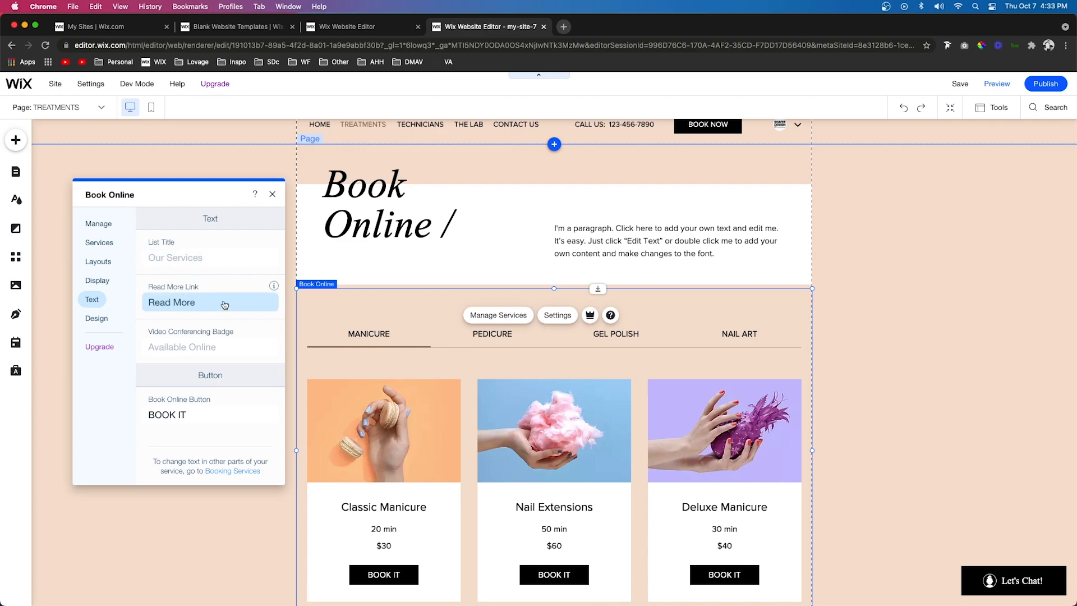
click(221, 261)
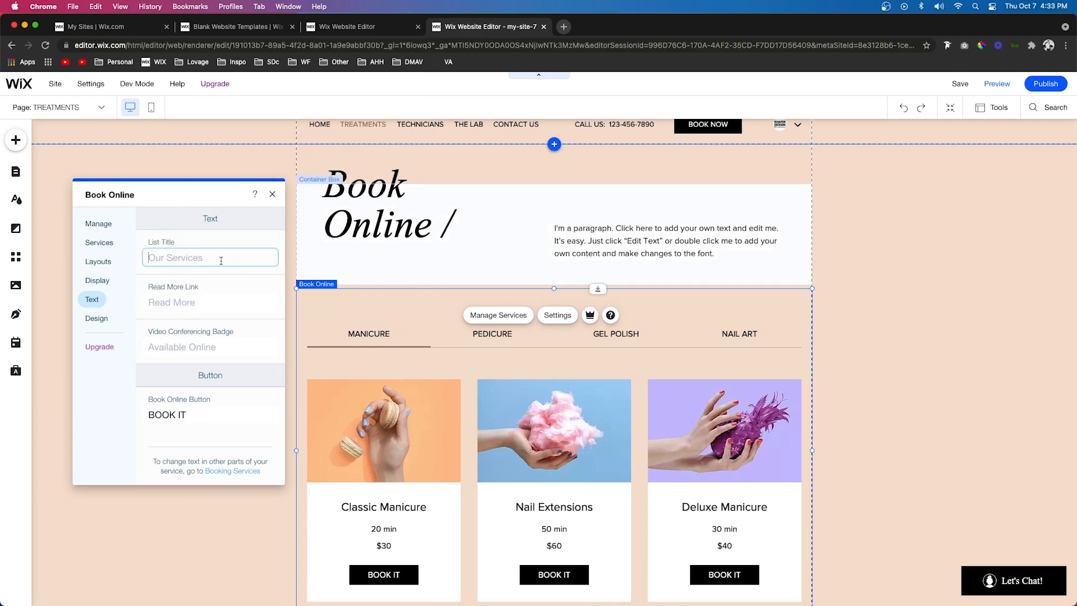
scroll(224, 305, down, 2)
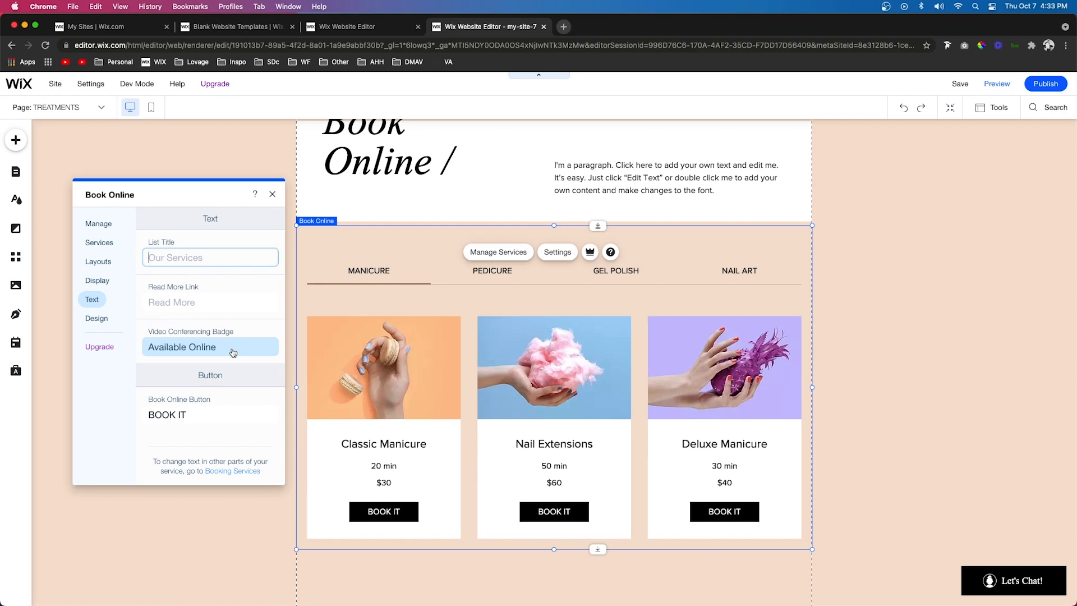
click(203, 420)
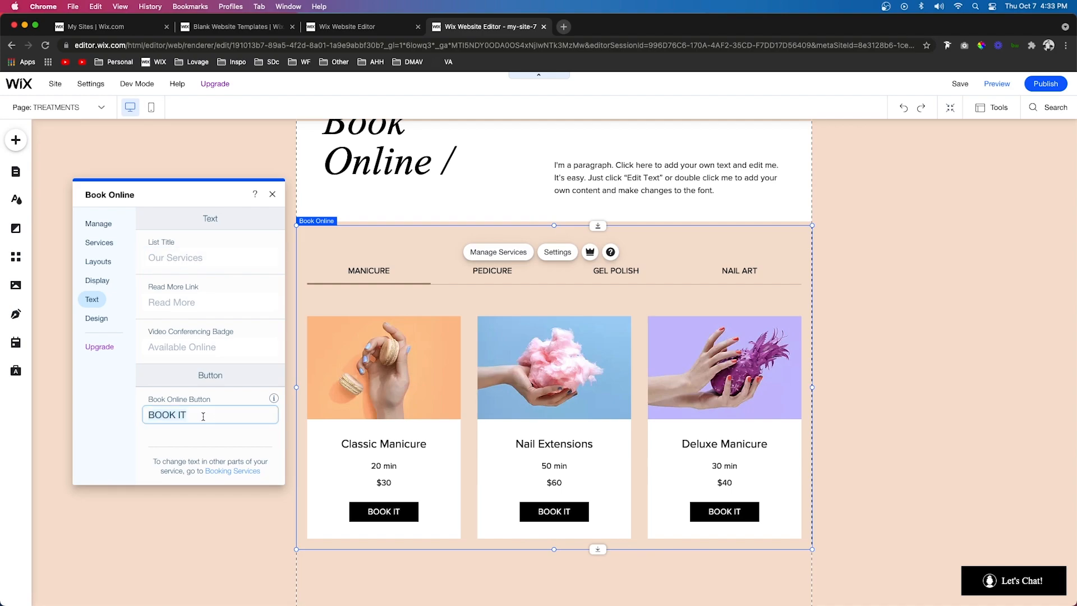
key(BackSpace)
text(Get Tickets)
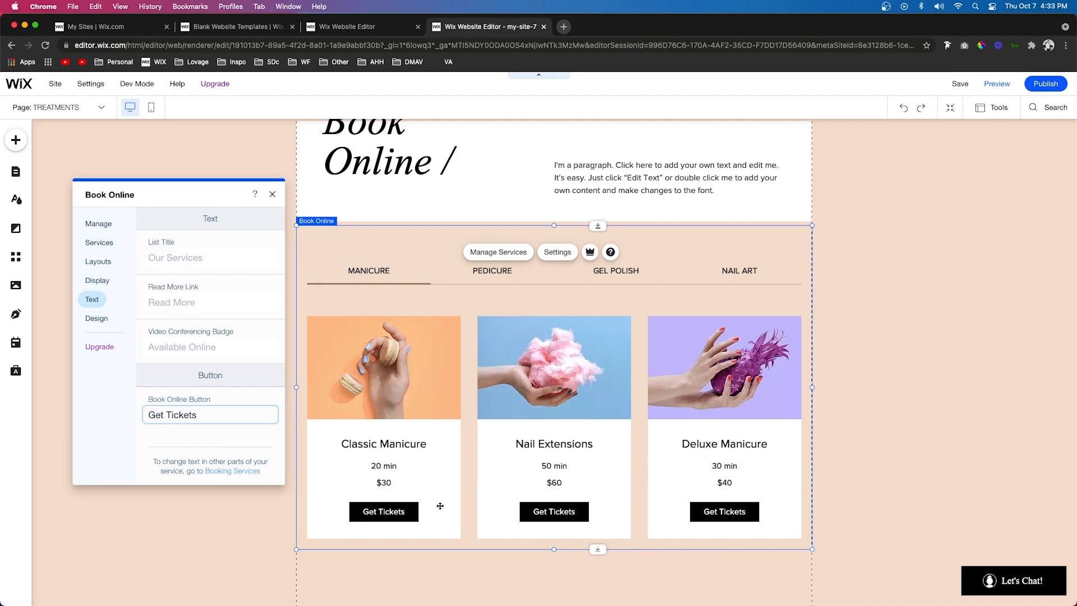
key(super+a)
text(Book Now)
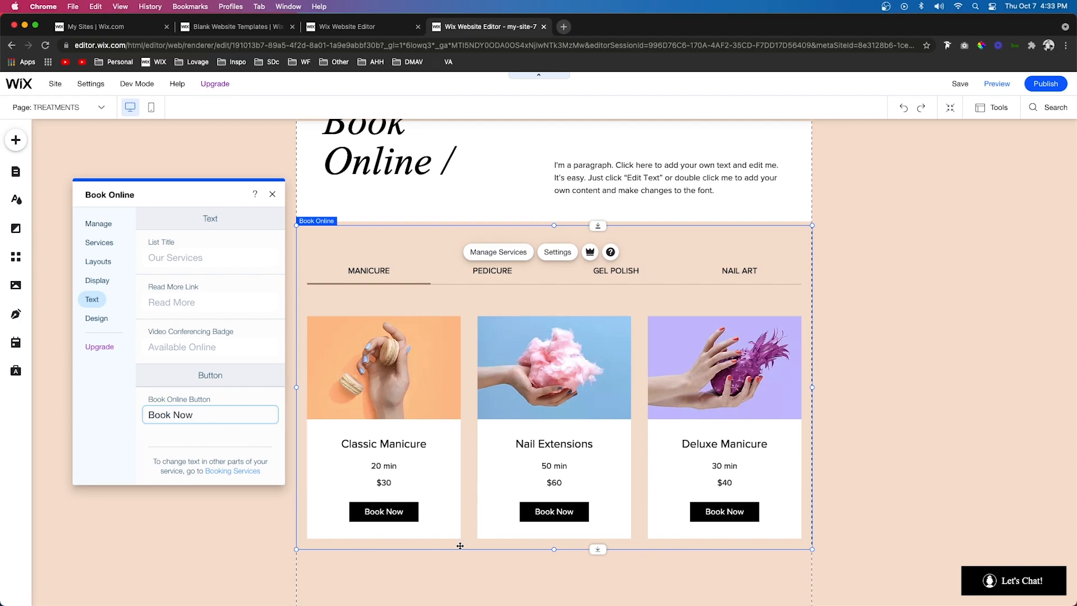
Review the widget's background and divider design settings, and open its text style settings.
click(96, 318)
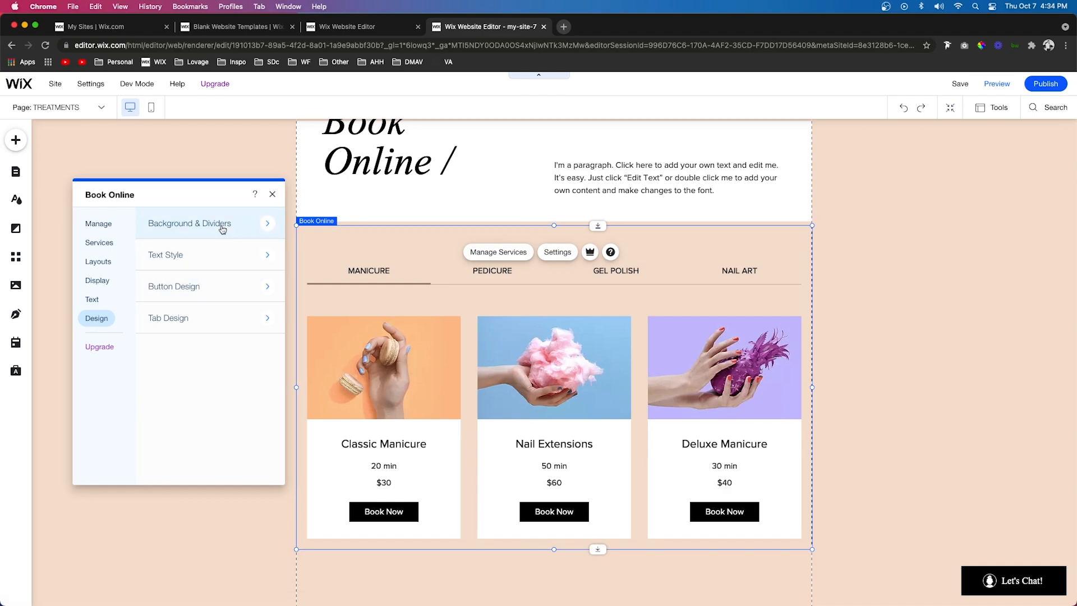
click(222, 224)
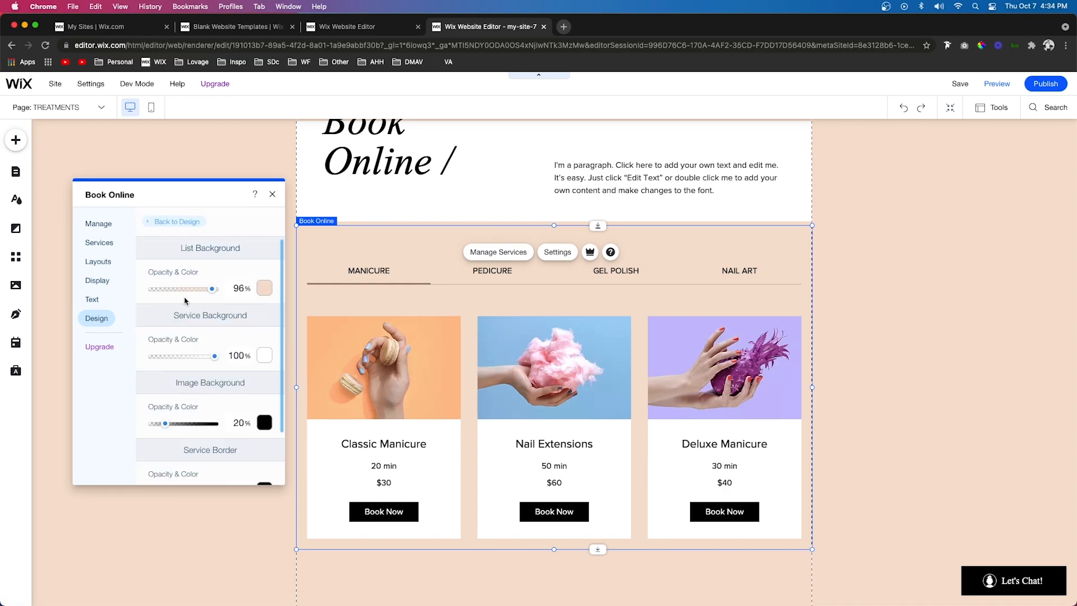
scroll(185, 301, down, 2)
click(167, 222)
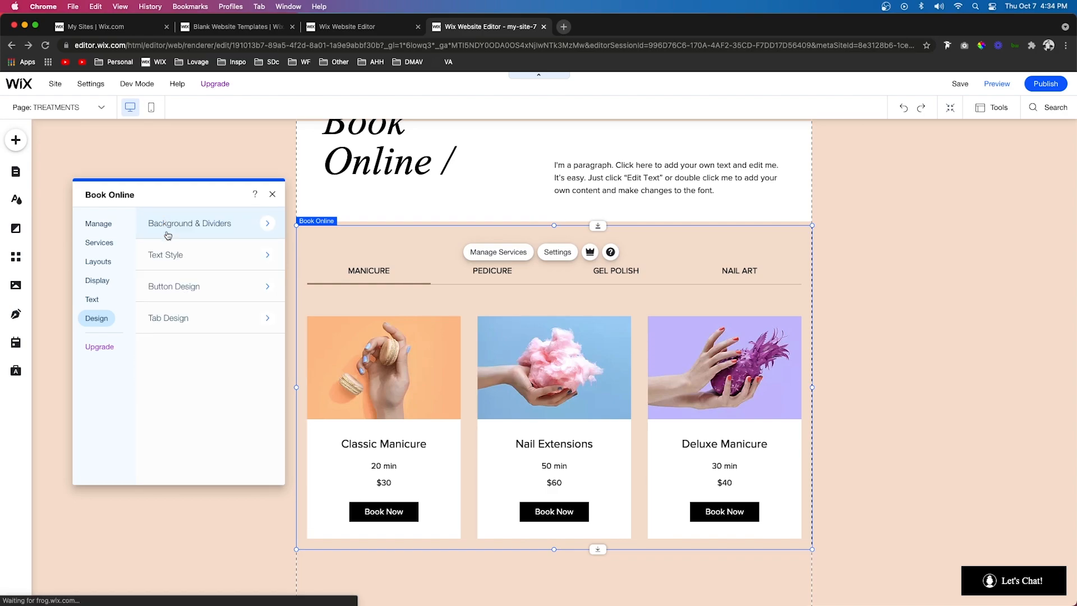
click(183, 256)
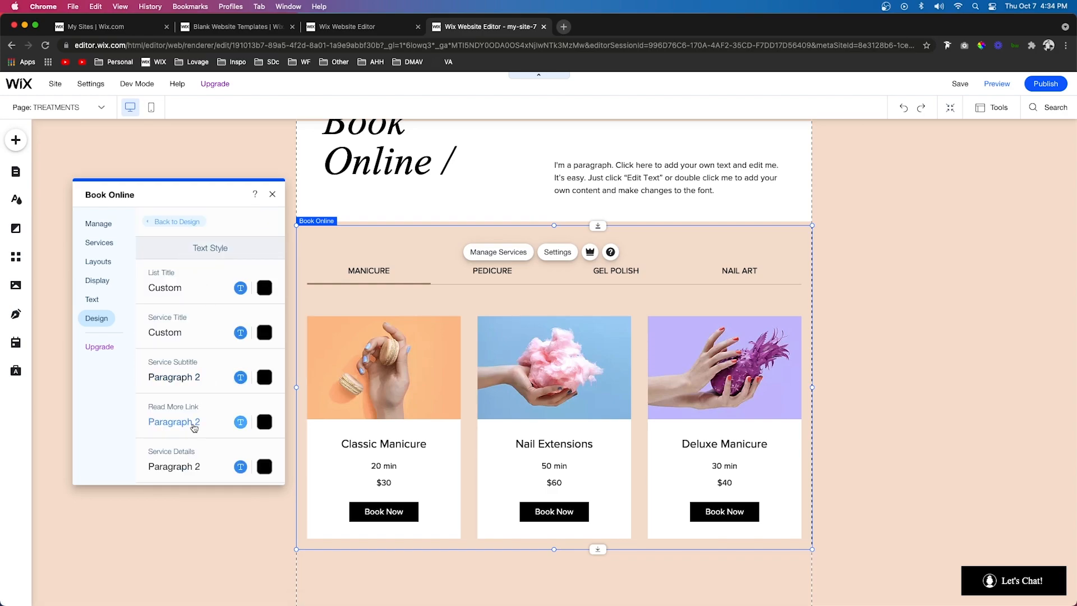
Review the widget's button design settings and the tab design settings for the regular and selected states.
click(159, 222)
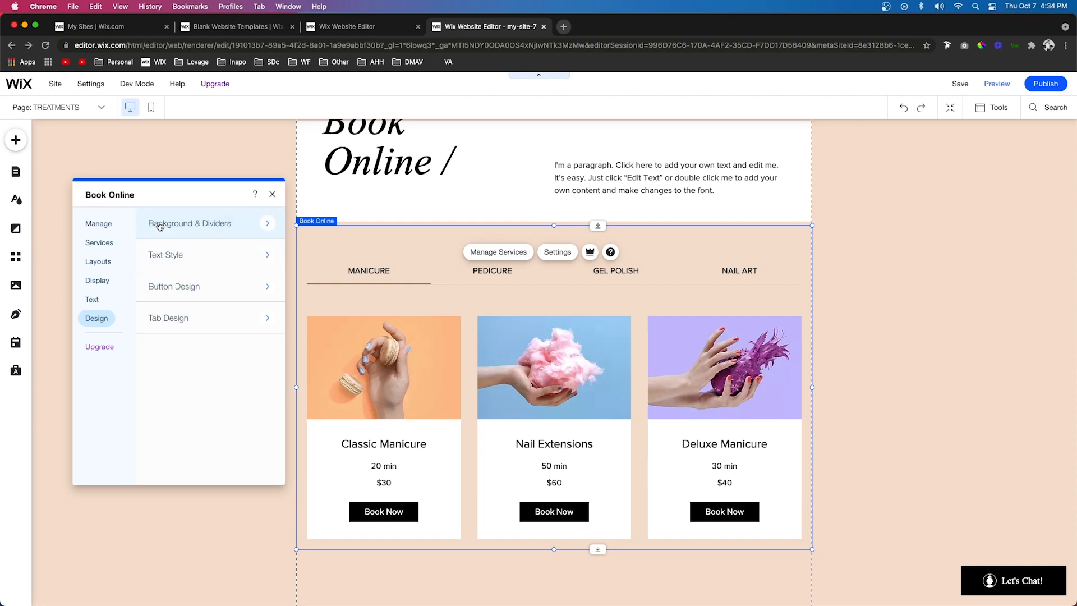
click(208, 288)
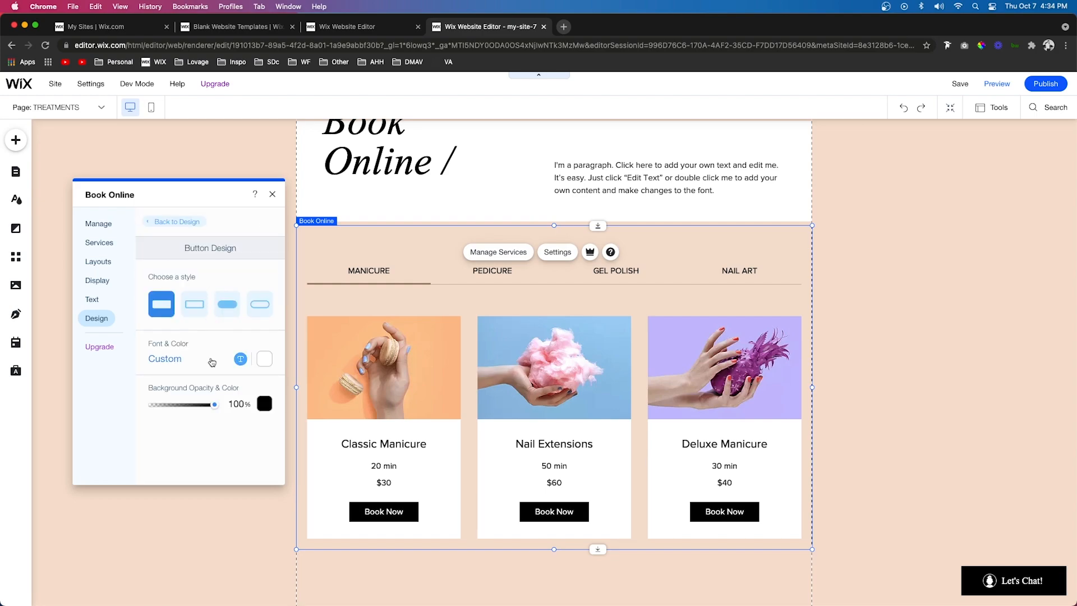
click(180, 221)
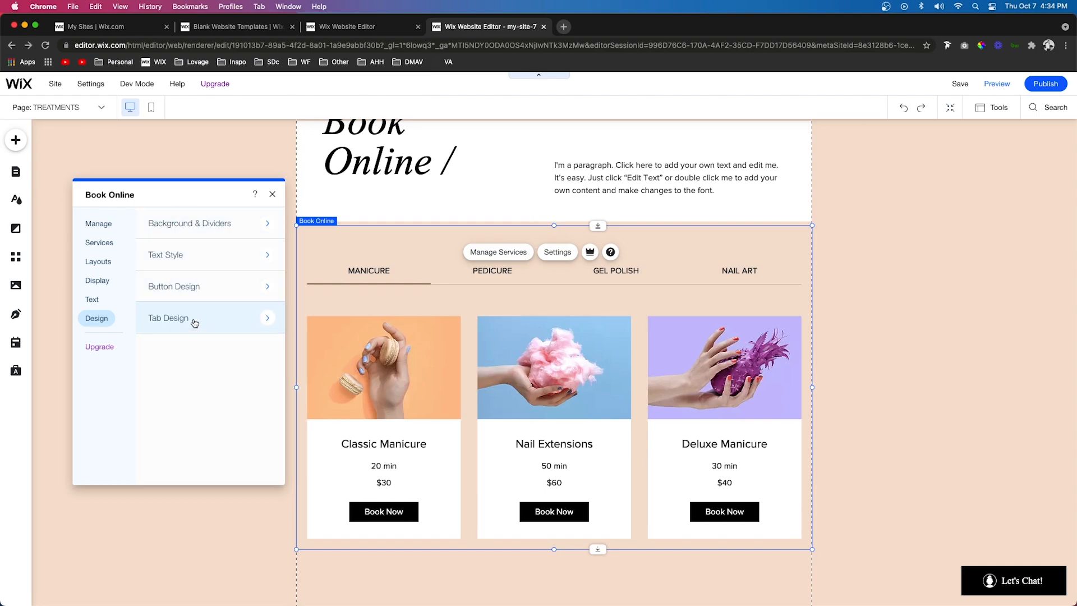
click(193, 320)
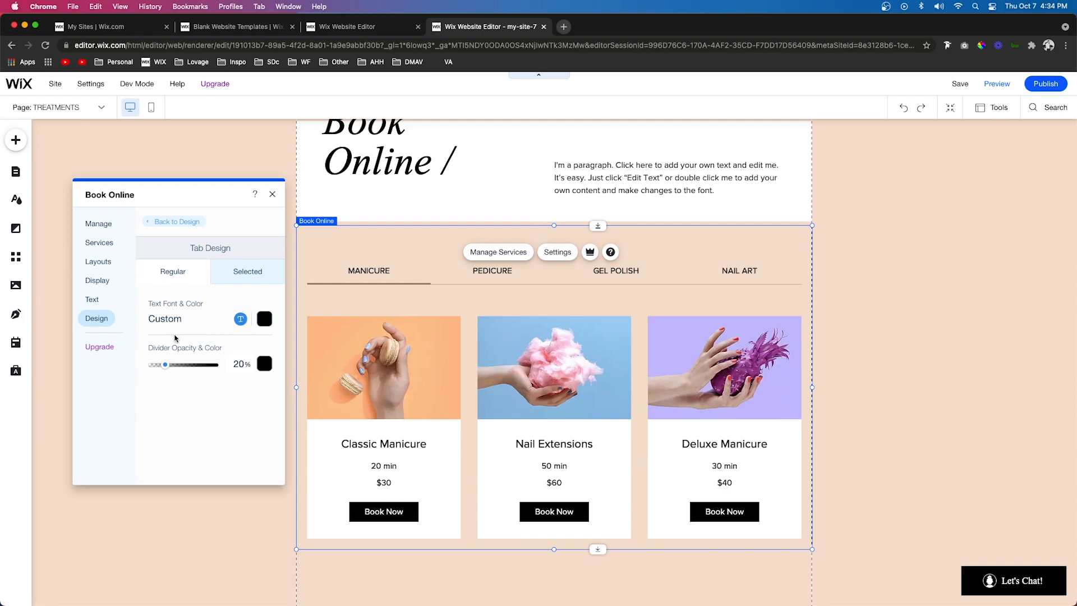
click(243, 279)
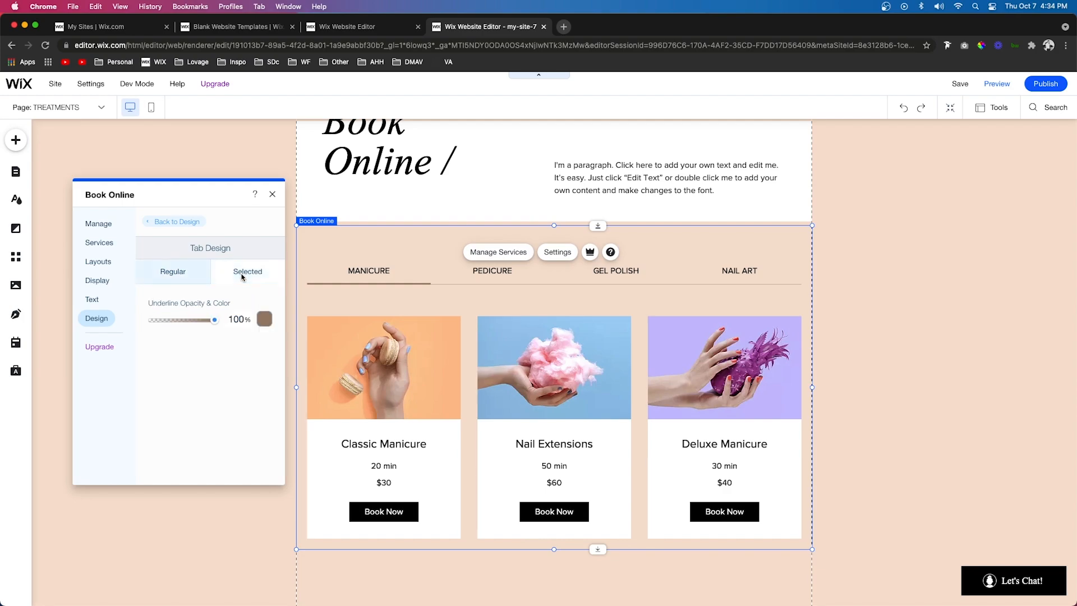
click(264, 320)
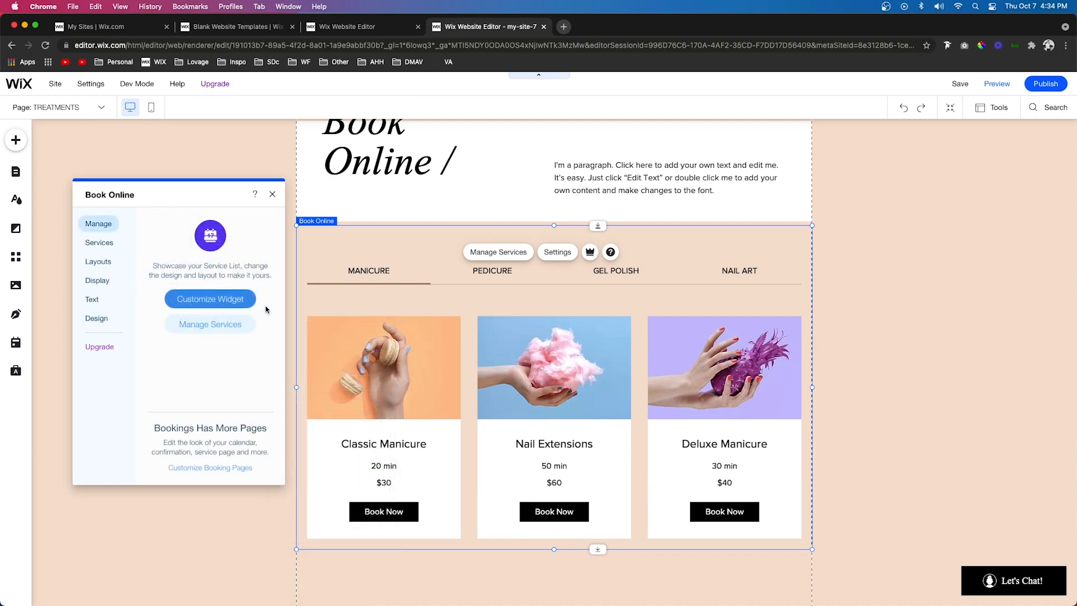
Open the widget's service management and look through the services list across all categories.
click(210, 324)
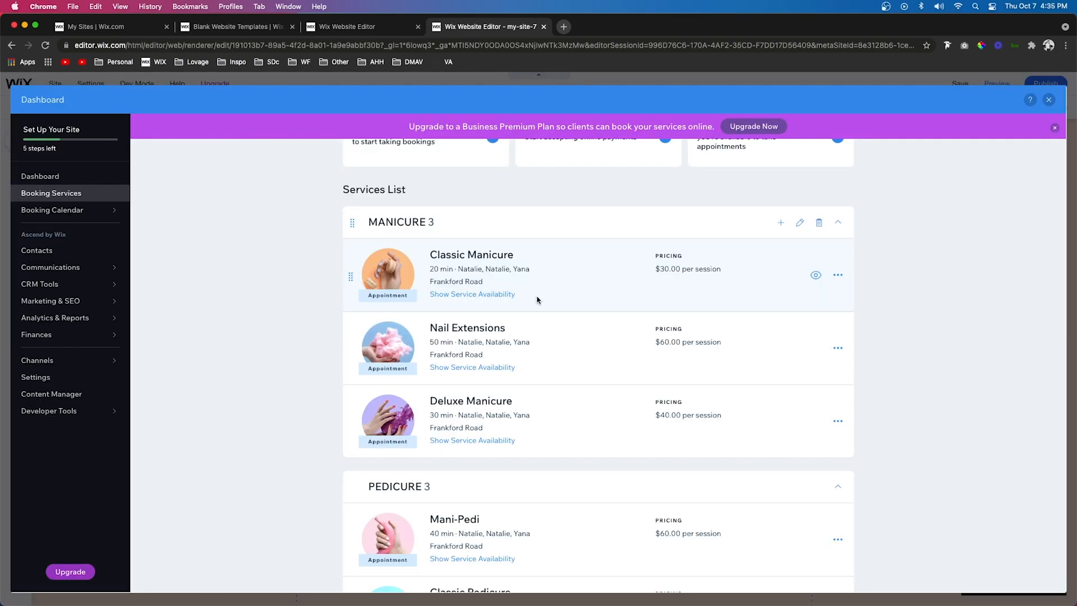
scroll(537, 300, down, 1)
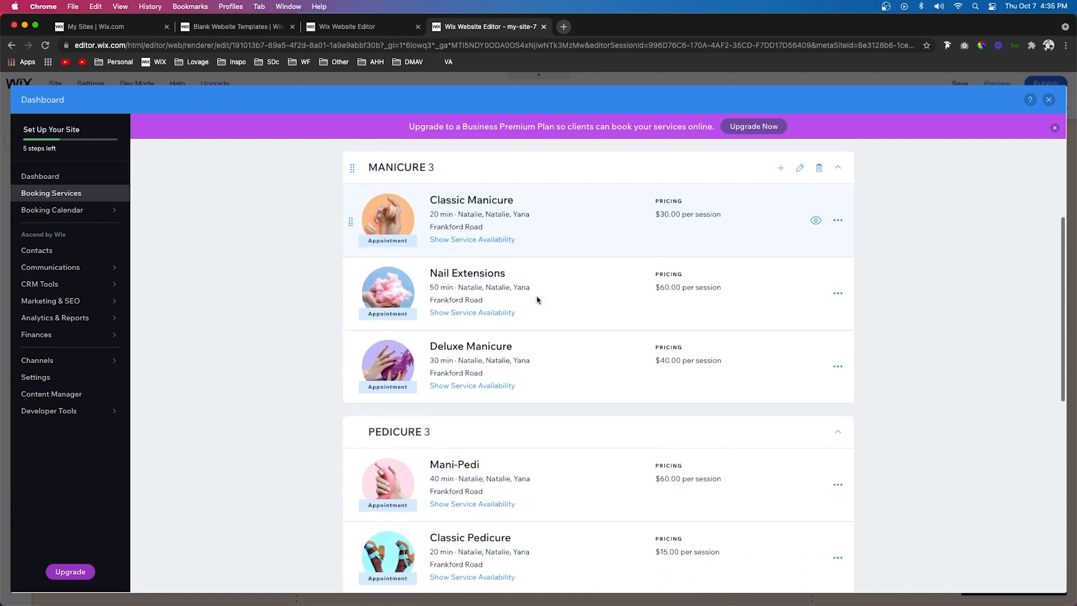
scroll(537, 300, down, 10)
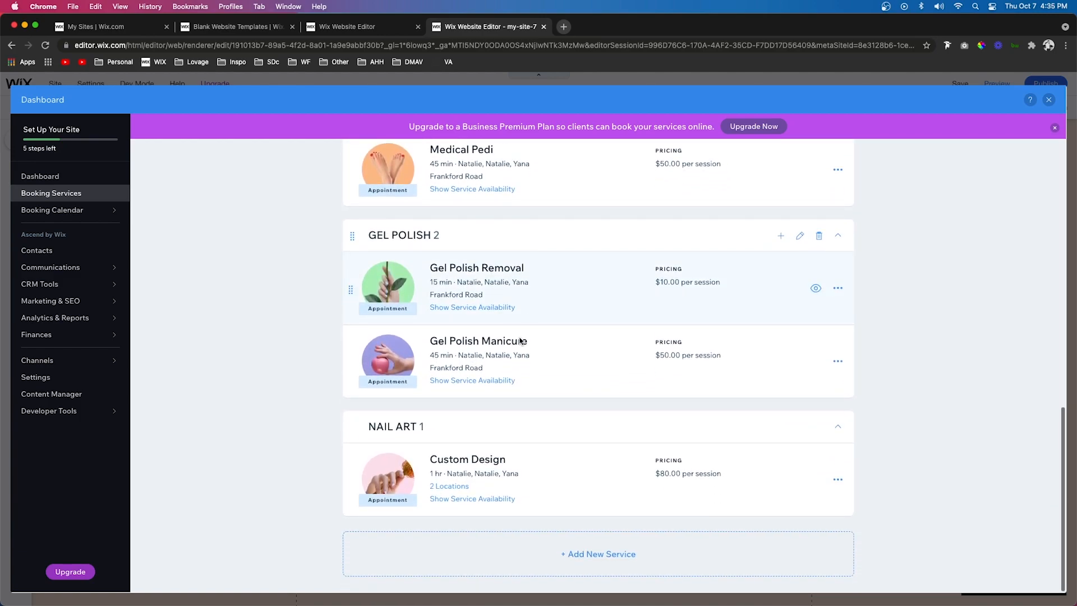
scroll(438, 433, up, 10)
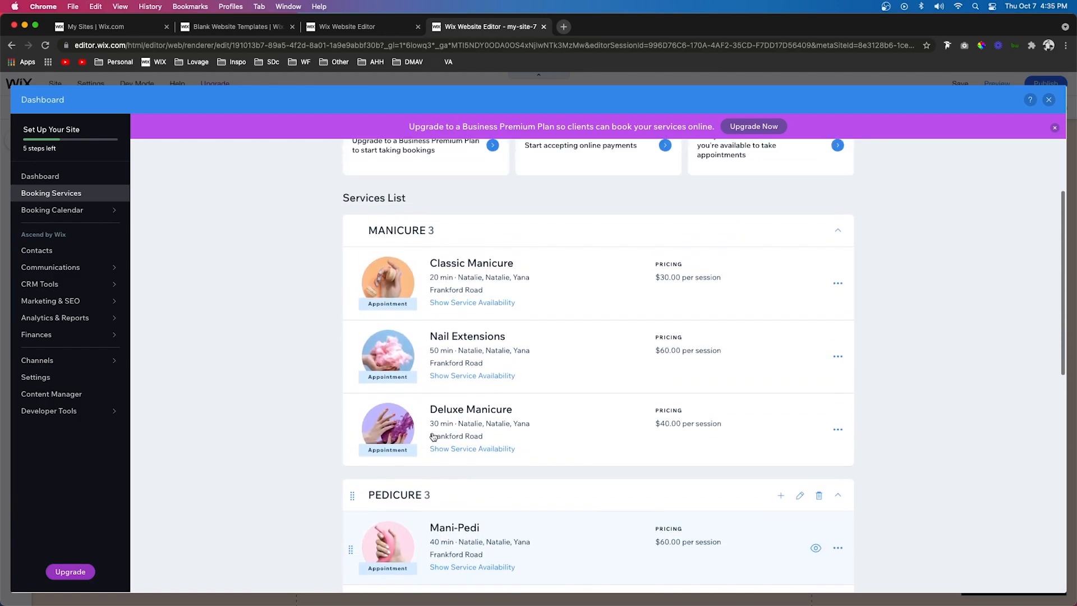
scroll(434, 437, up, 1)
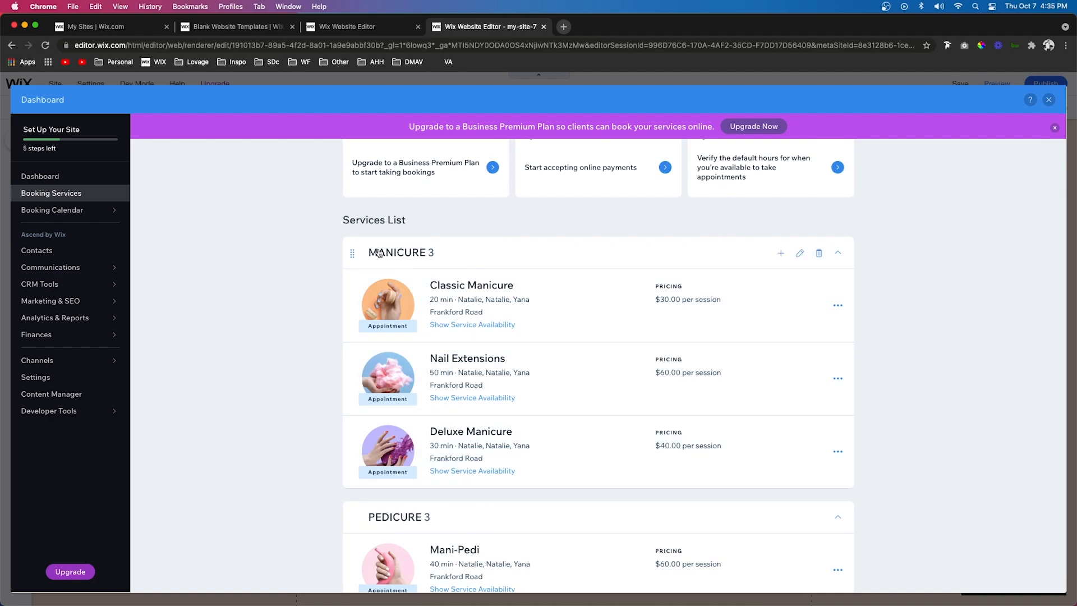
scroll(668, 259, up, 4)
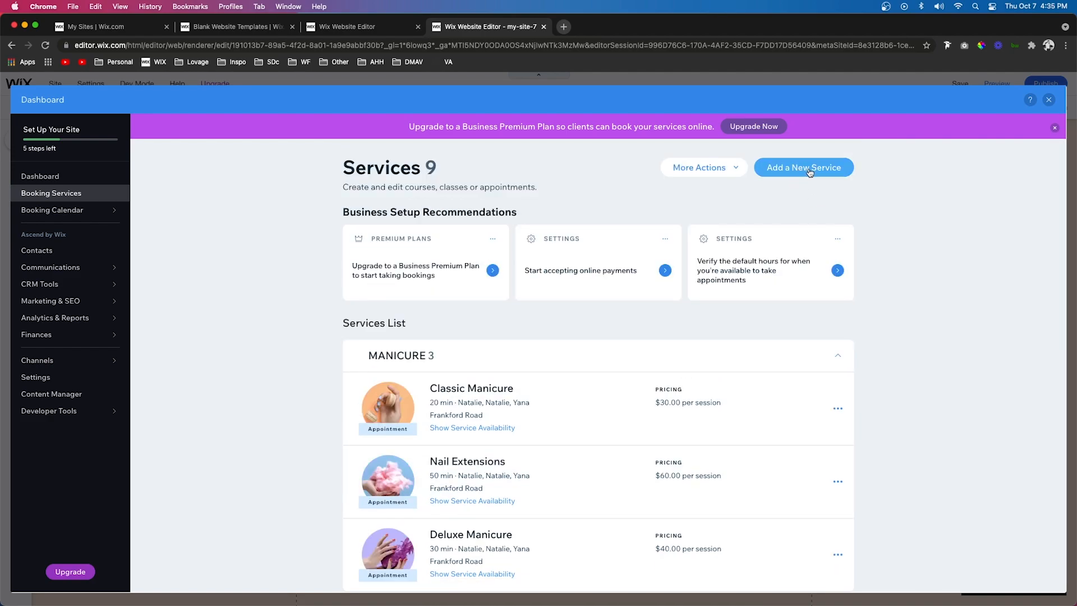
scroll(873, 304, down, 4)
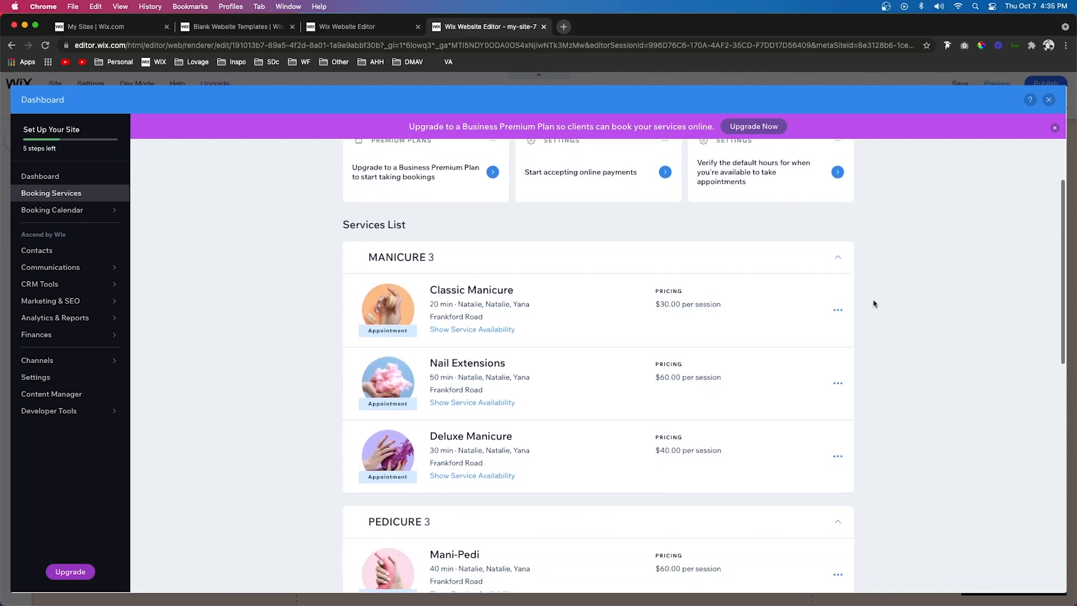
scroll(869, 301, down, 1)
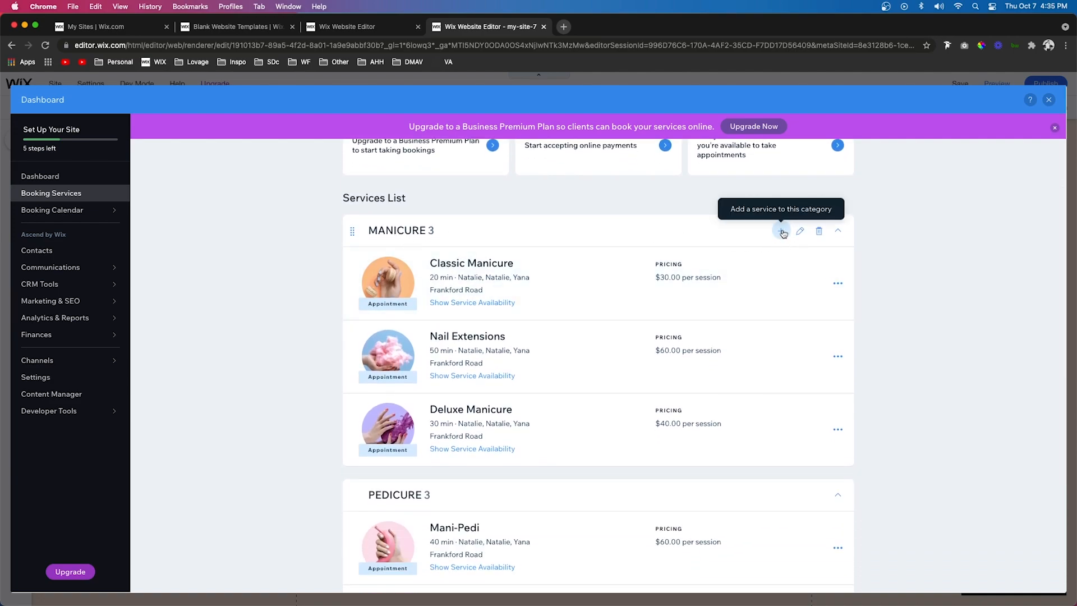
Start adding a new service and set it as 1-on-1.
scroll(791, 219, up, 5)
click(799, 175)
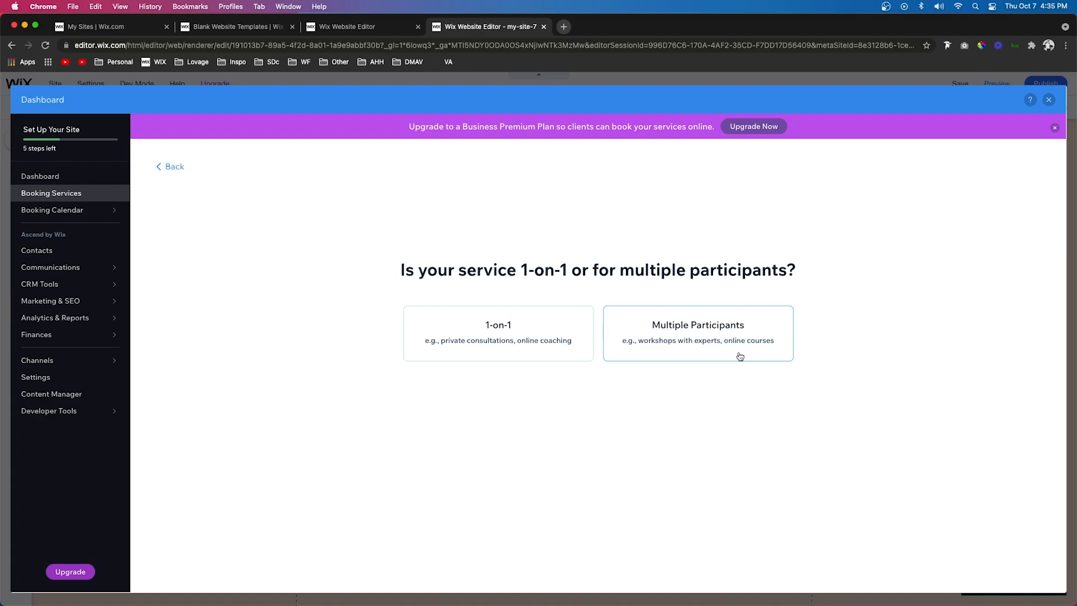
click(520, 352)
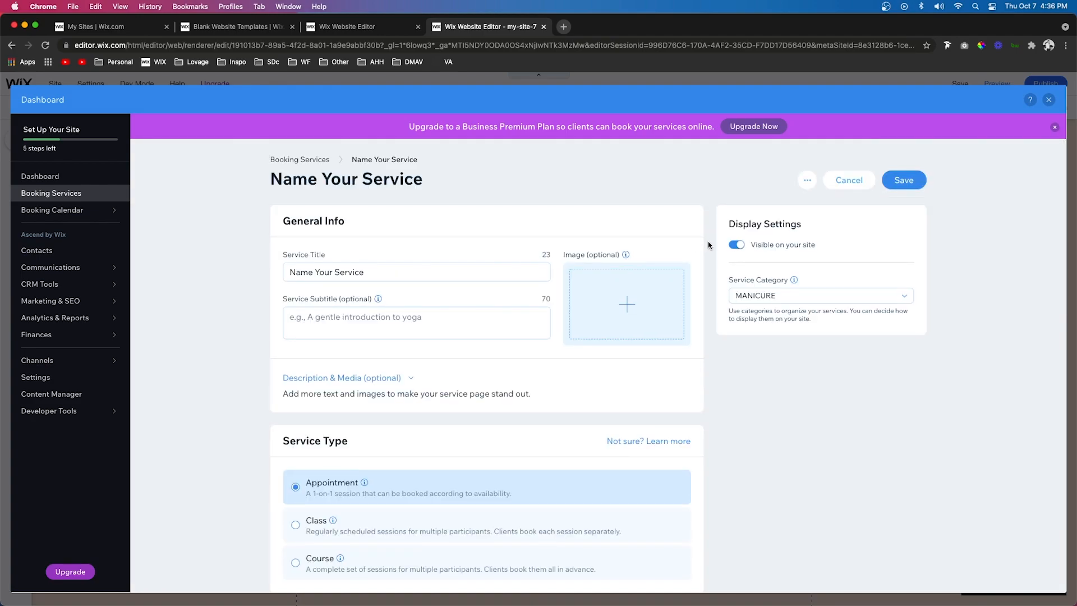
Review the new service's form, including its title field and the available service categories.
scroll(708, 241, down, 10)
scroll(708, 241, up, 10)
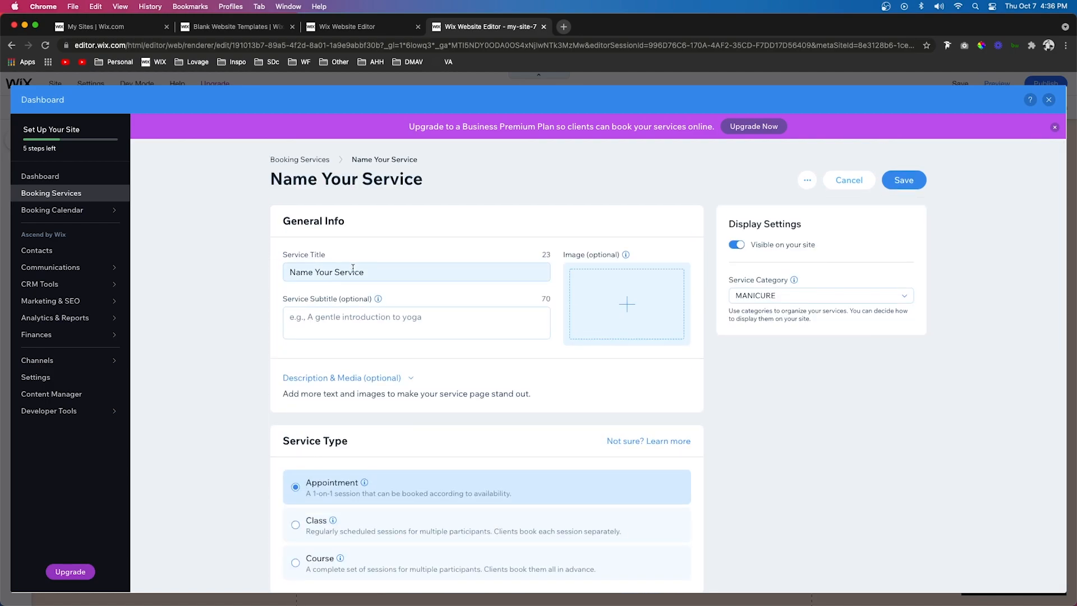
triple_click(384, 269)
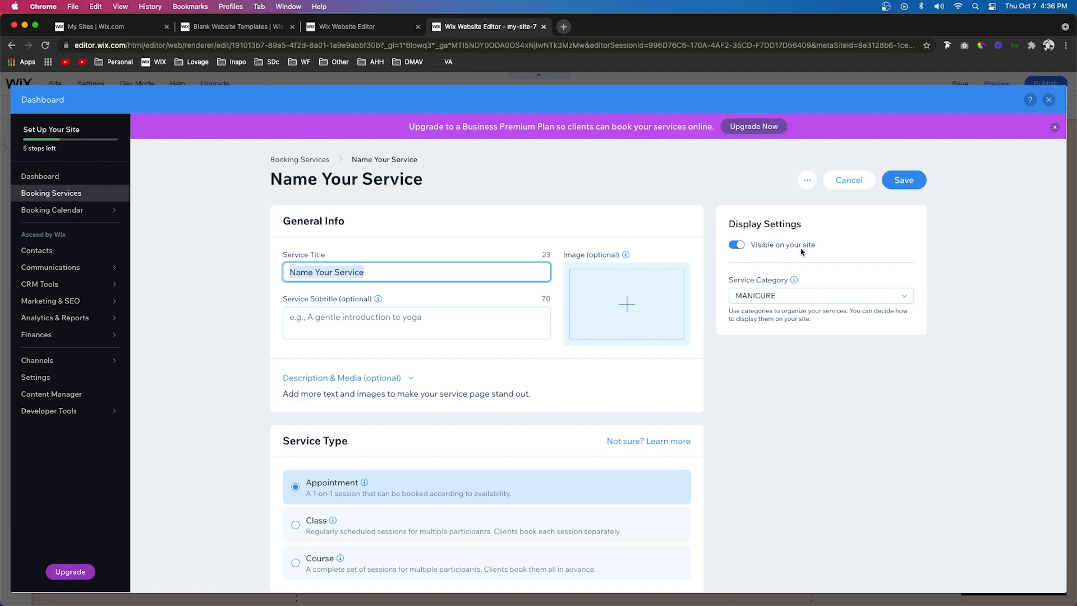
click(772, 297)
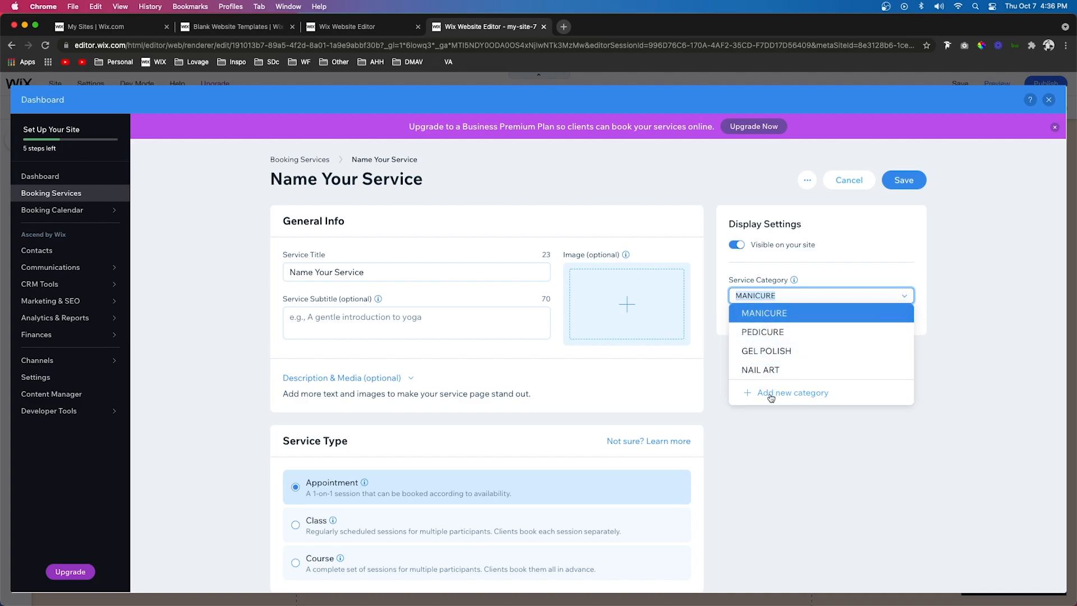
click(308, 237)
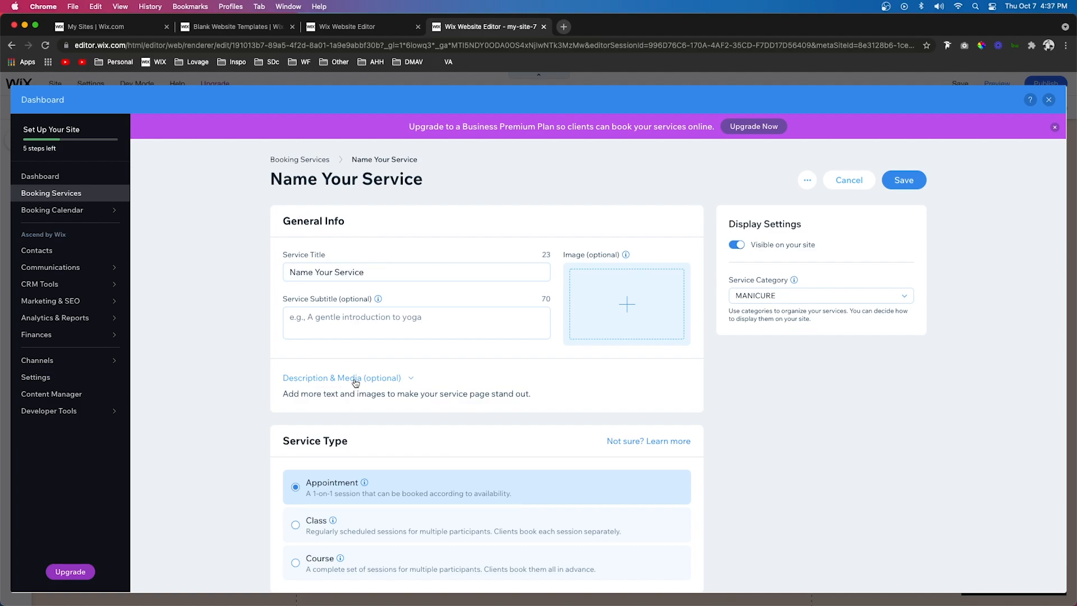
Expand the new service's description and media options and examine the cover image and service gallery fields.
click(391, 380)
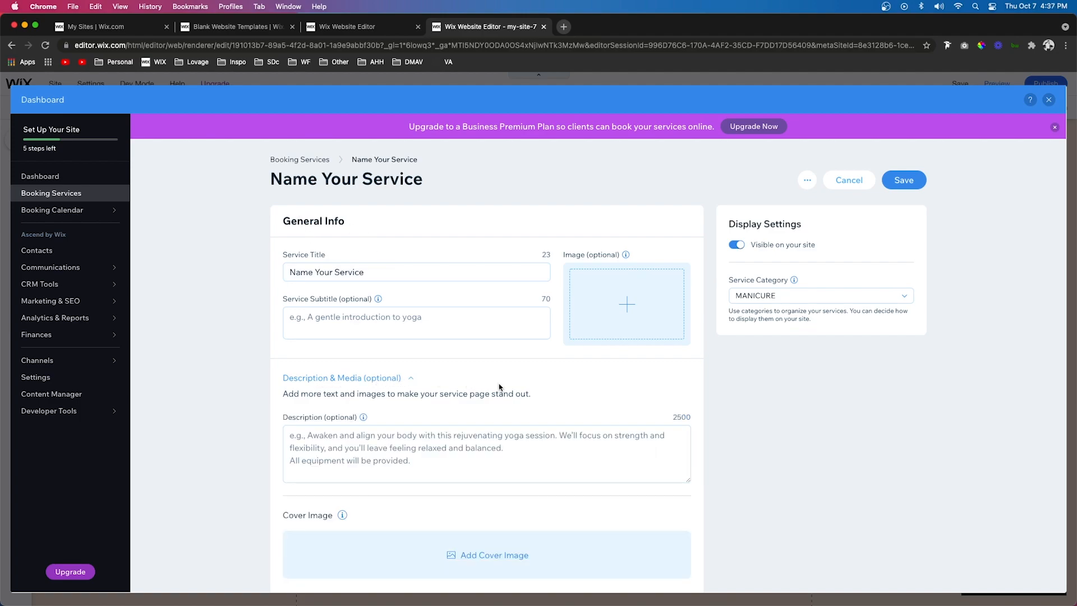
scroll(362, 348, down, 5)
scroll(362, 348, down, 2)
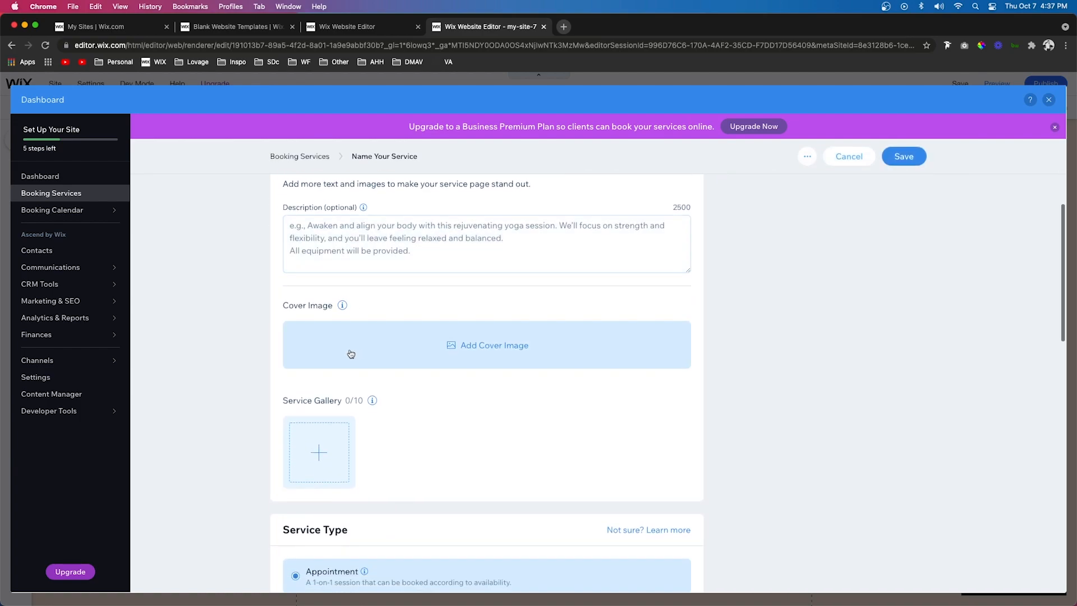
scroll(302, 453, down, 2)
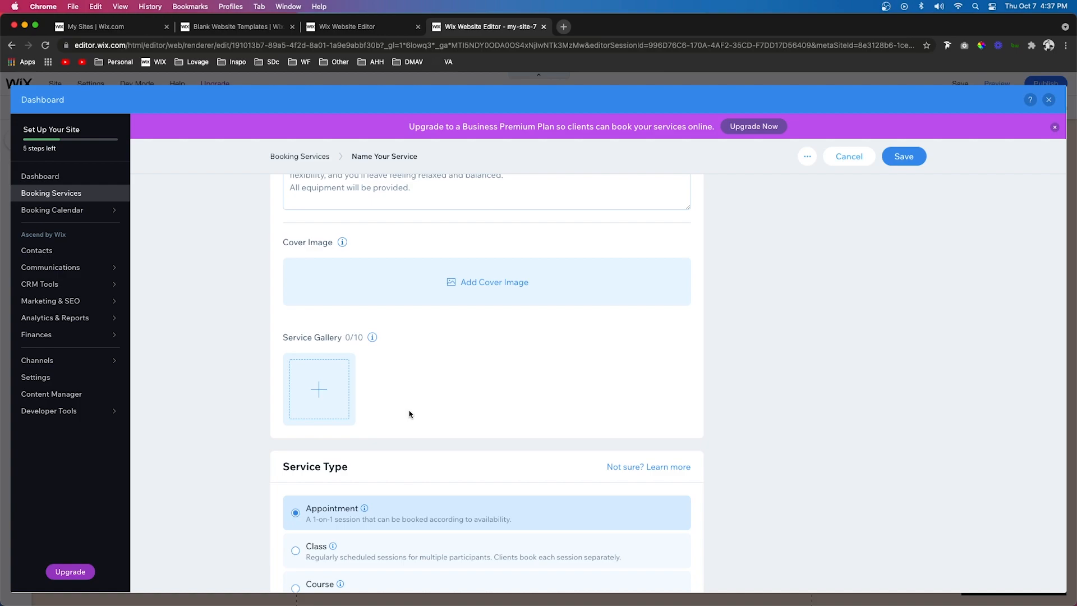
Examine the new service's type options and the session duration, buffer time and price fields in its details.
scroll(409, 414, down, 6)
drag(296, 262, 377, 267)
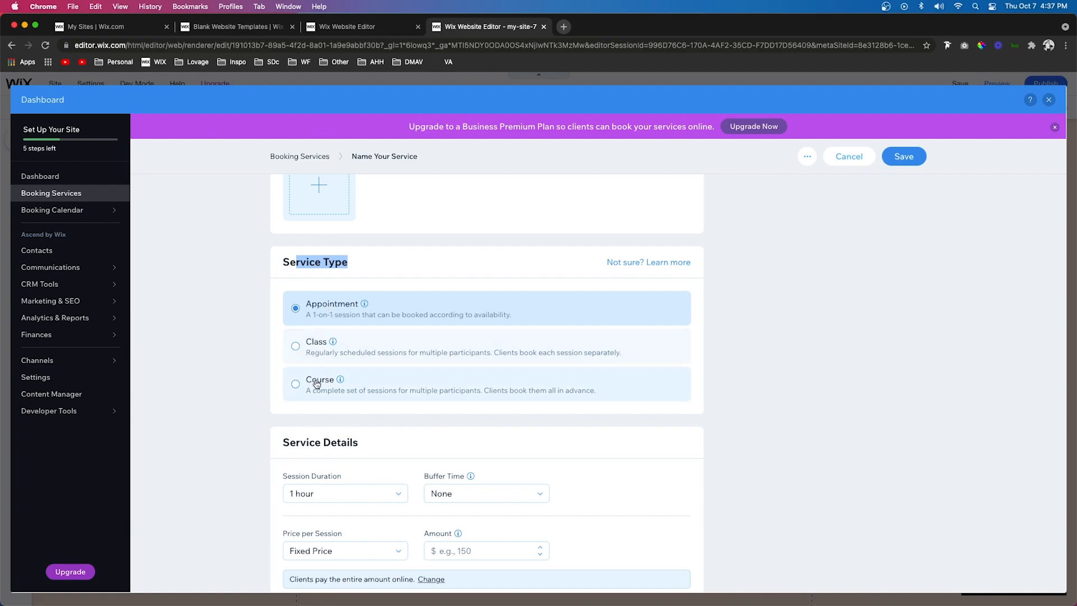
click(481, 263)
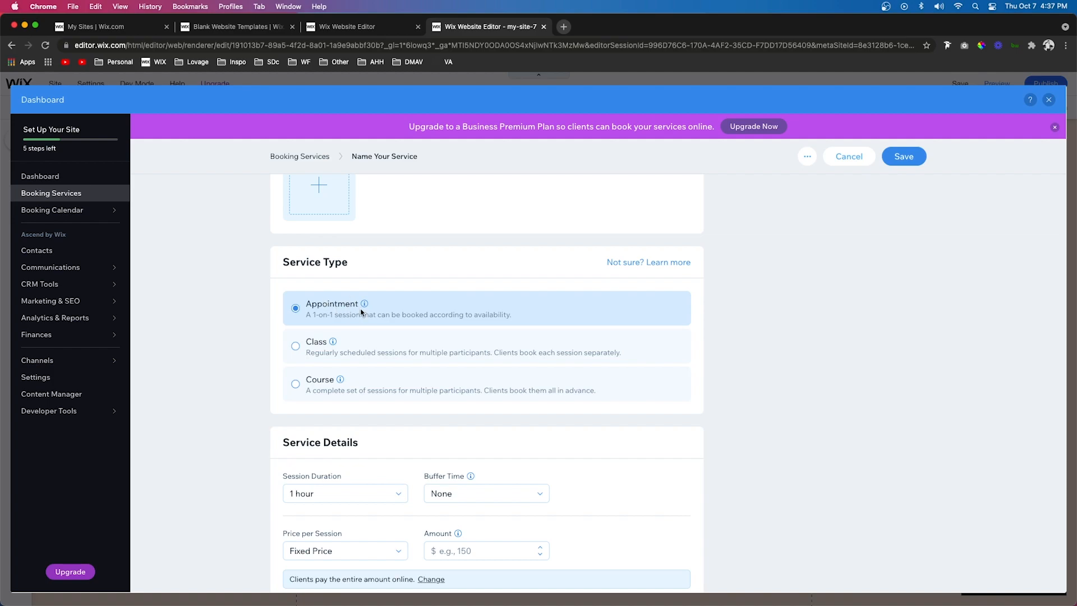
scroll(507, 303, down, 5)
drag(283, 267, 377, 271)
drag(311, 301, 339, 303)
scroll(393, 331, down, 2)
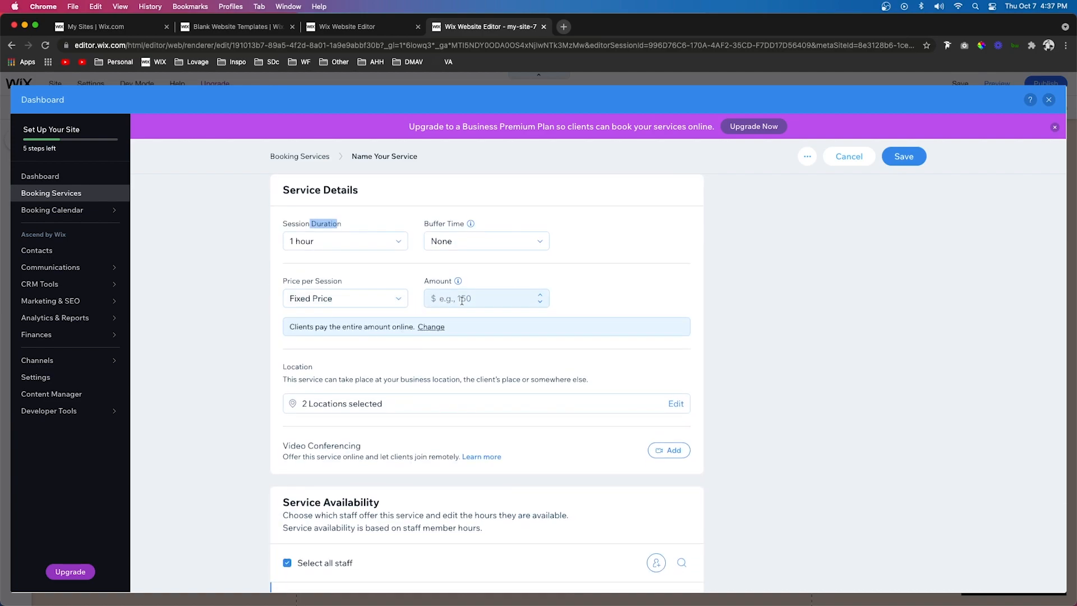
Try No Fee as the new service's price per session, and return it to Fixed Price.
click(355, 301)
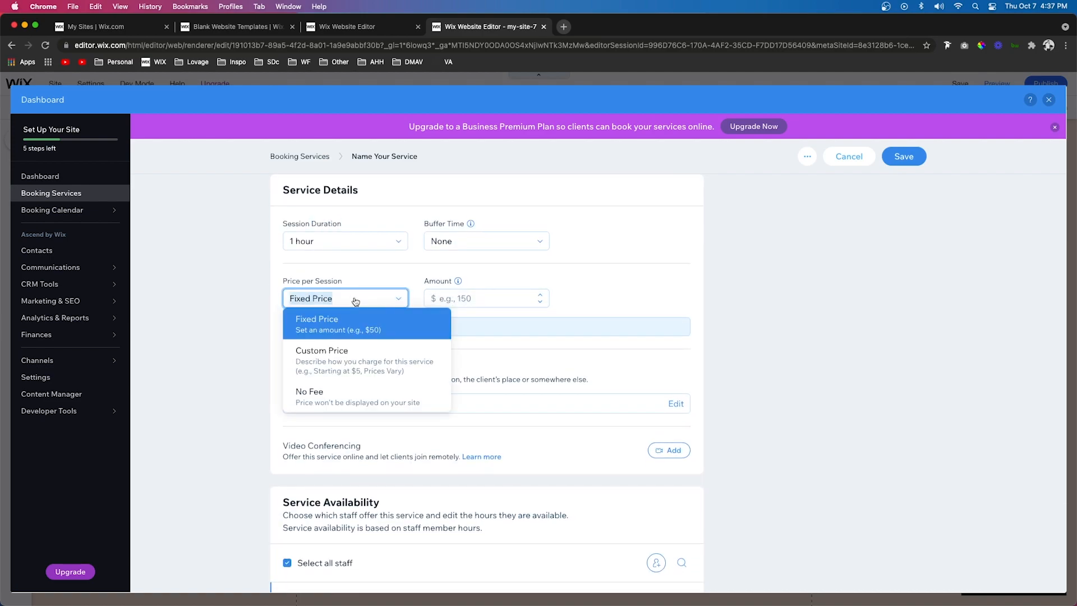
click(363, 399)
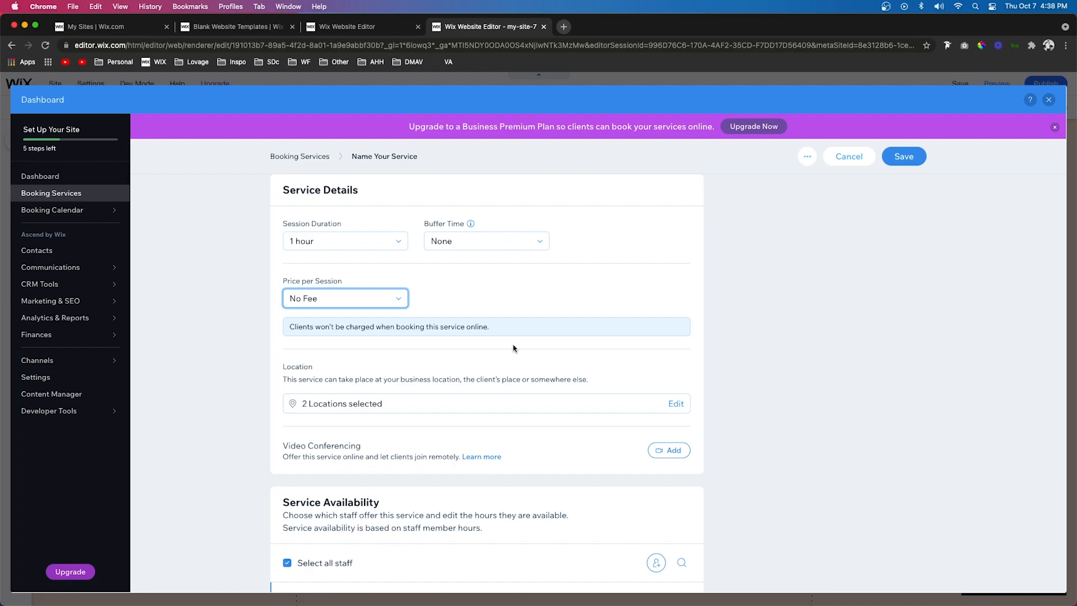
click(397, 299)
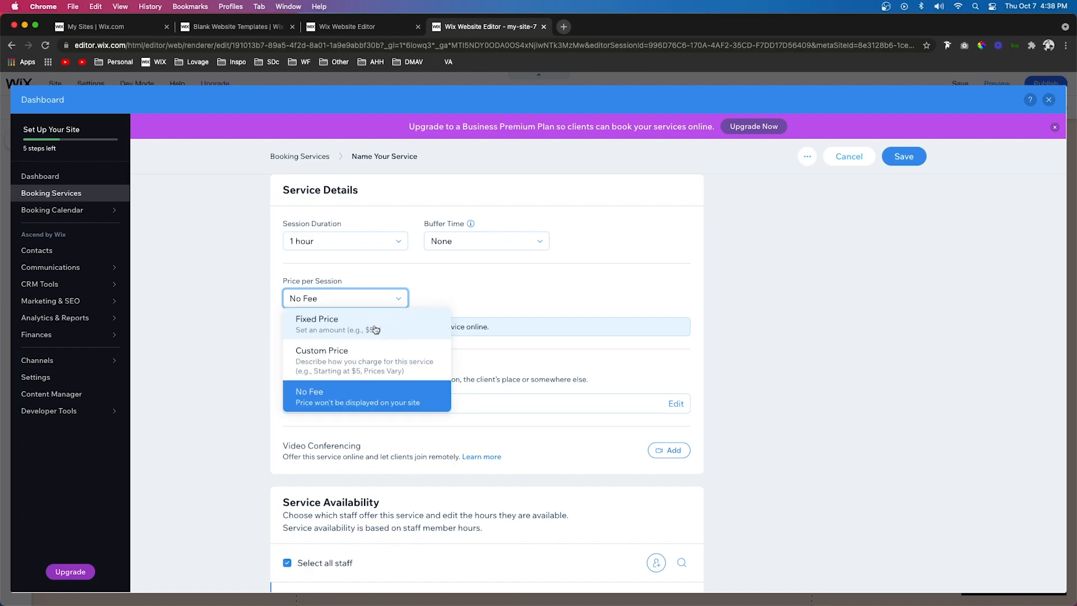
click(374, 329)
Check the service's location setting, and review the default location's address and contact fields in the site's business info settings.
scroll(297, 311, down, 2)
drag(288, 306, 368, 305)
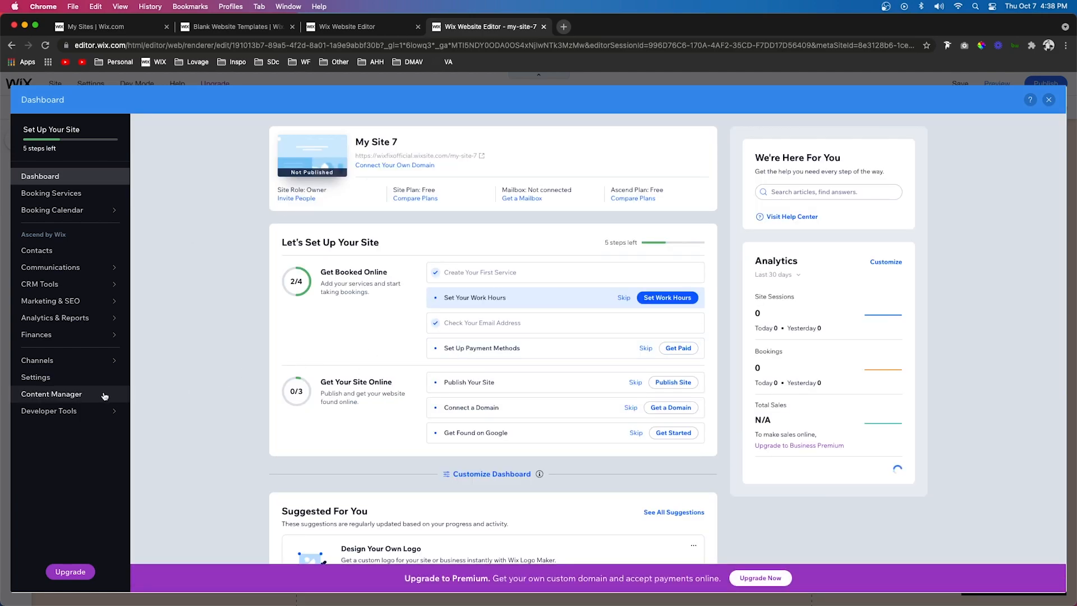
click(88, 378)
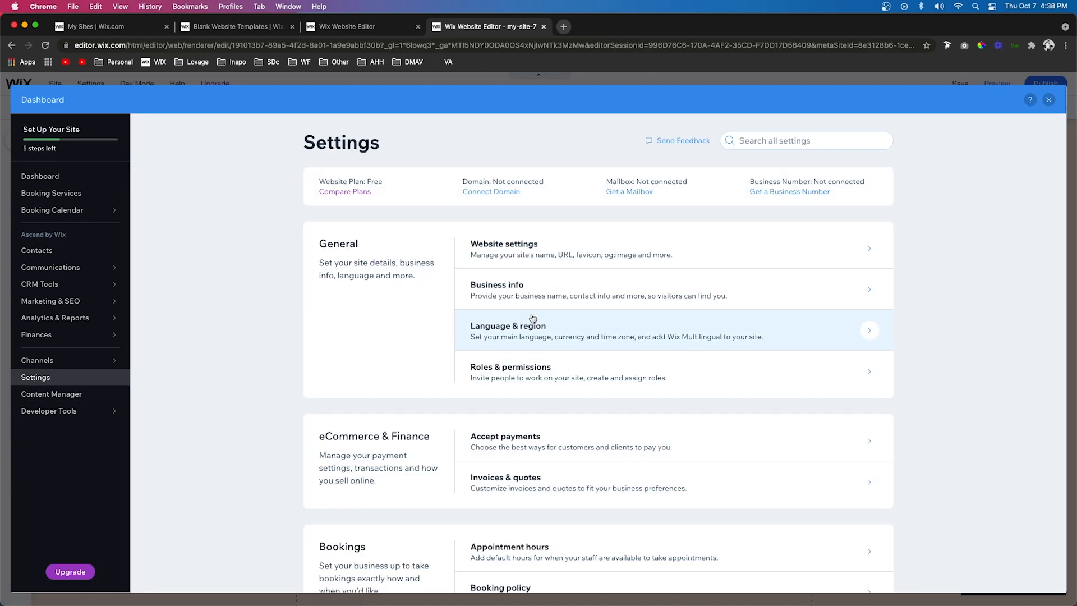
click(569, 298)
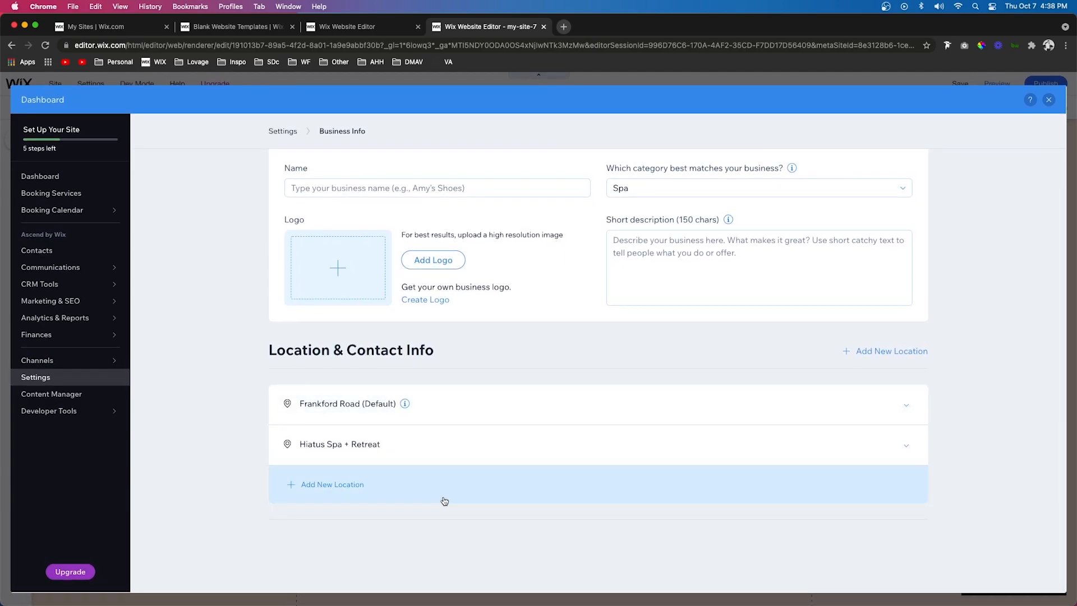
click(491, 415)
scroll(438, 392, down, 3)
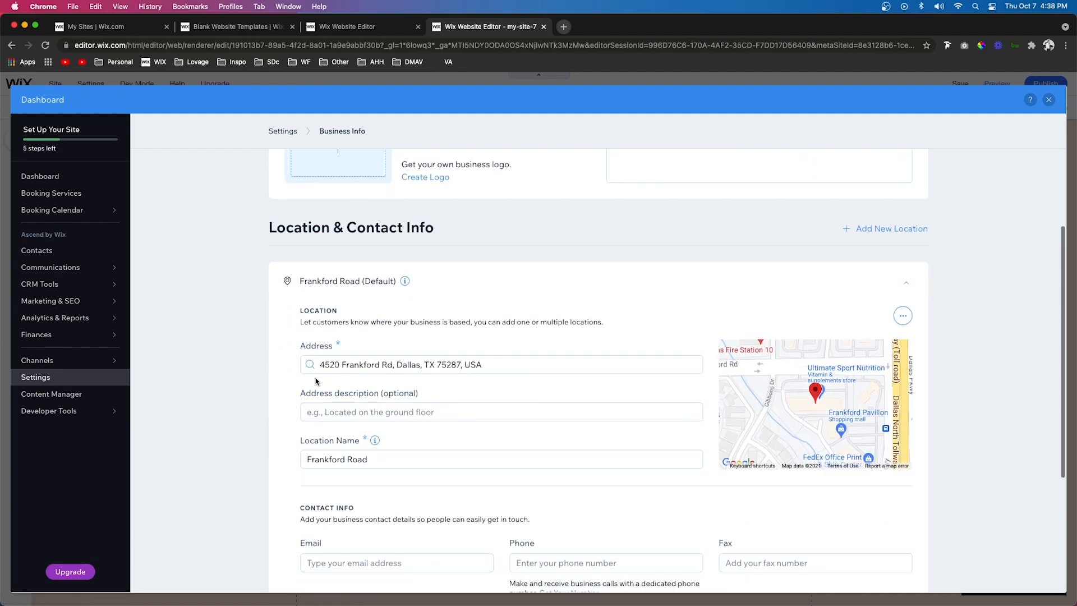
scroll(486, 377, down, 3)
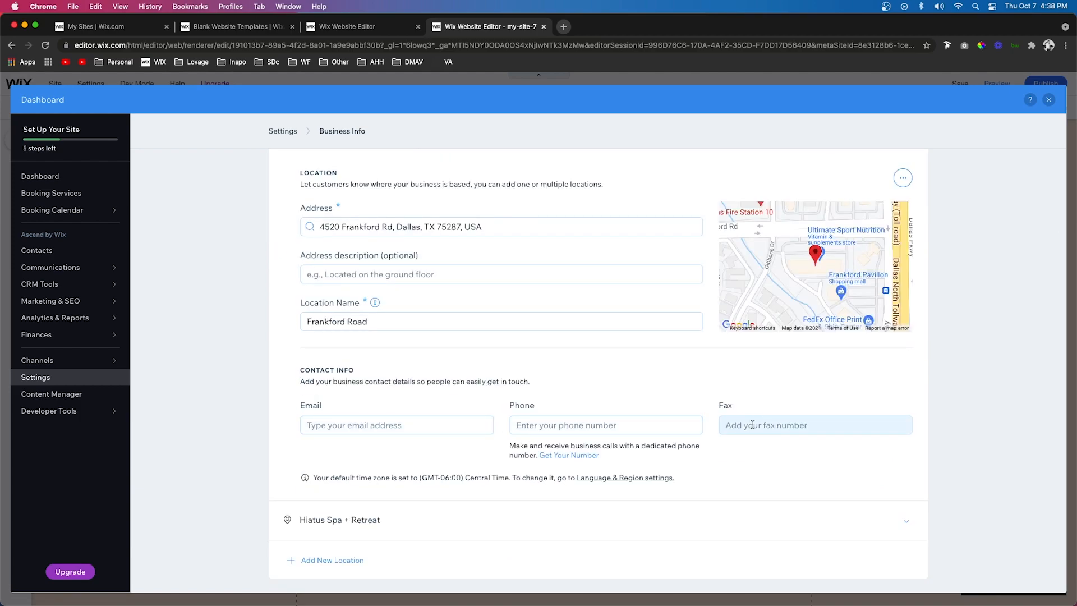
scroll(785, 427, up, 3)
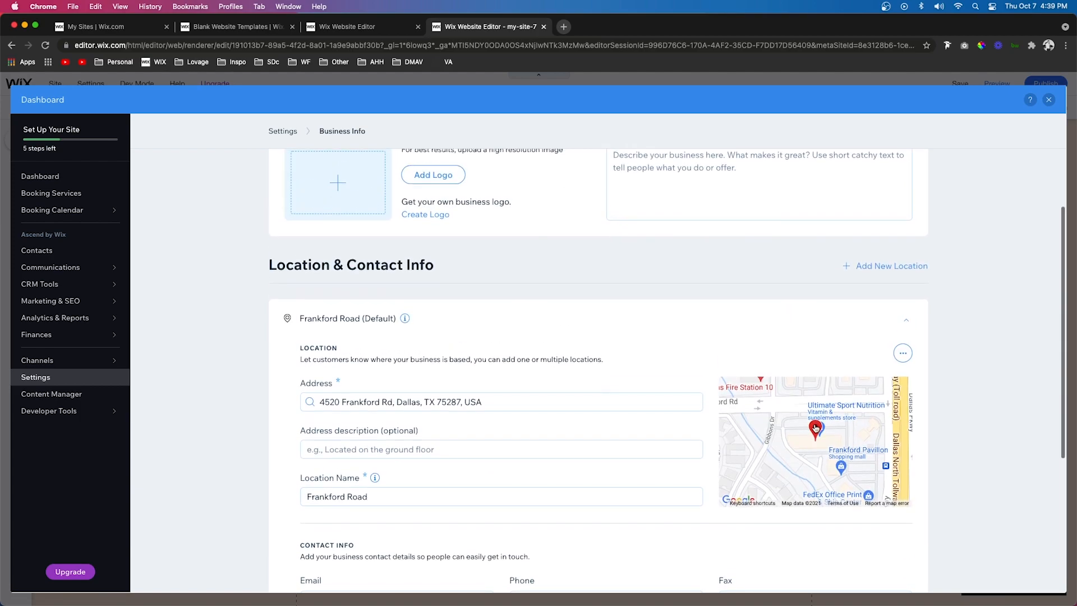
Start a new business location and examine its address, location name, contact info and time zone fields.
scroll(831, 354, down, 4)
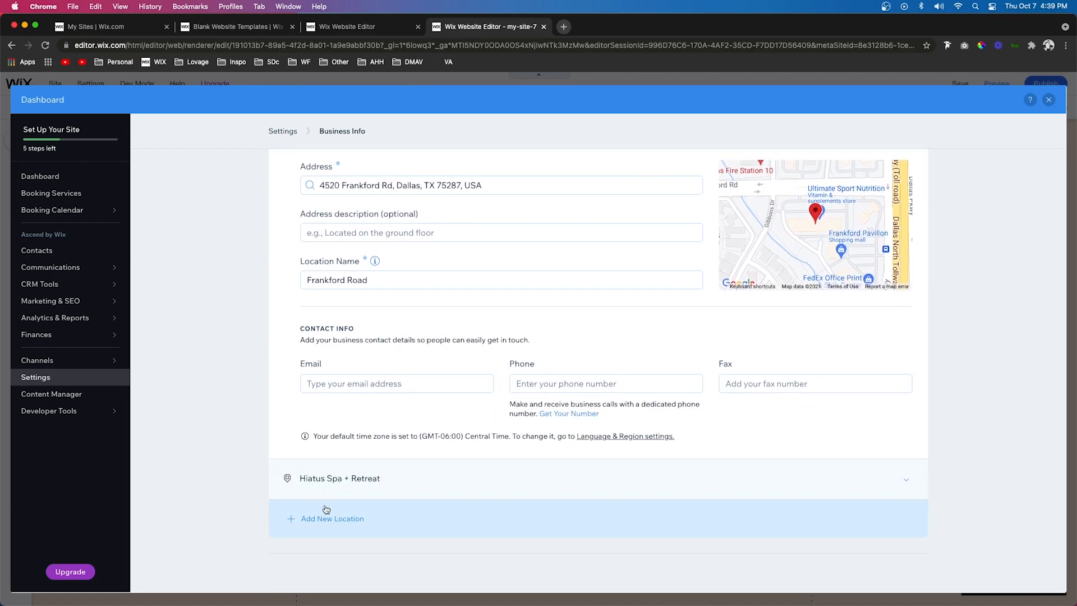
click(330, 524)
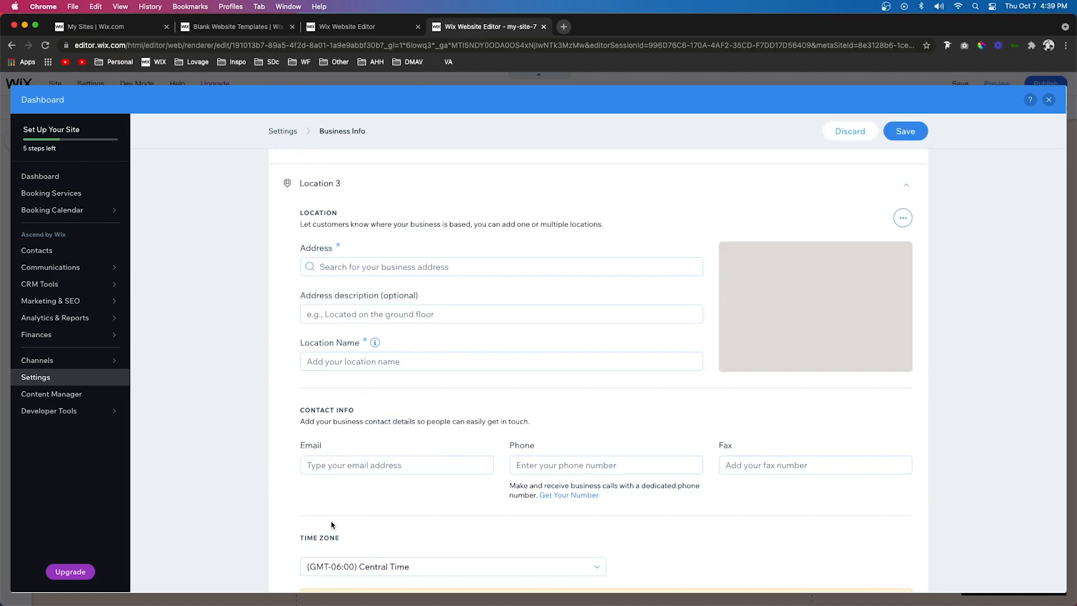
scroll(572, 440, down, 3)
scroll(572, 441, up, 4)
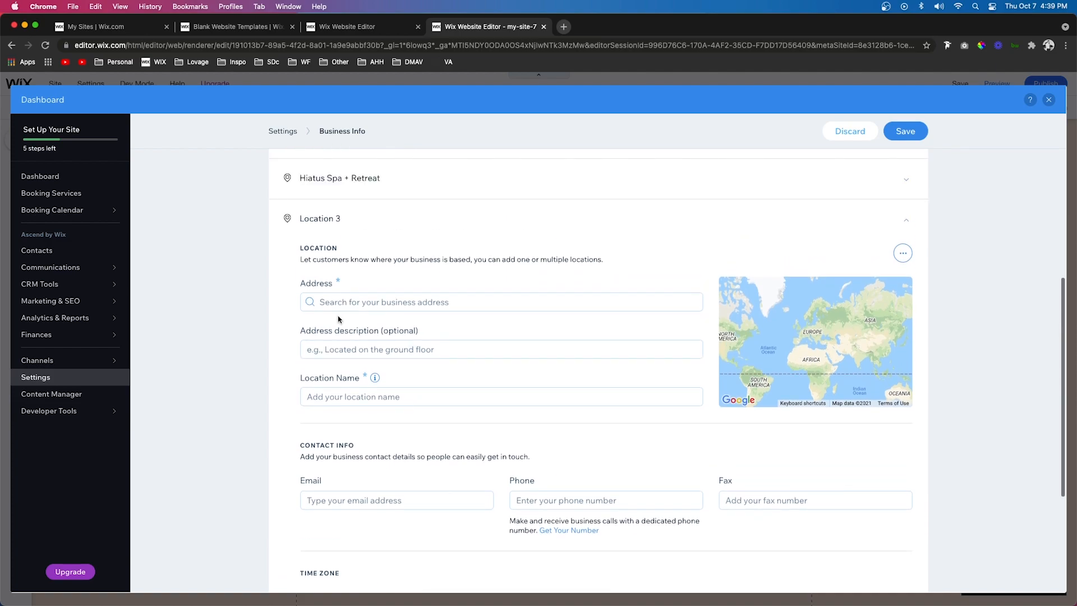
click(323, 397)
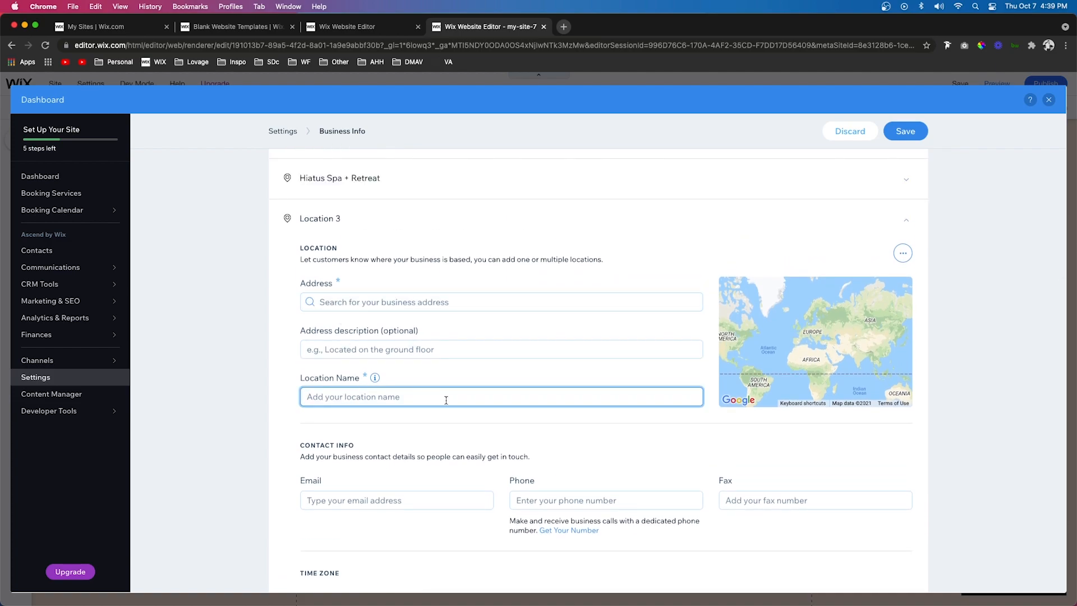
scroll(583, 418, down, 2)
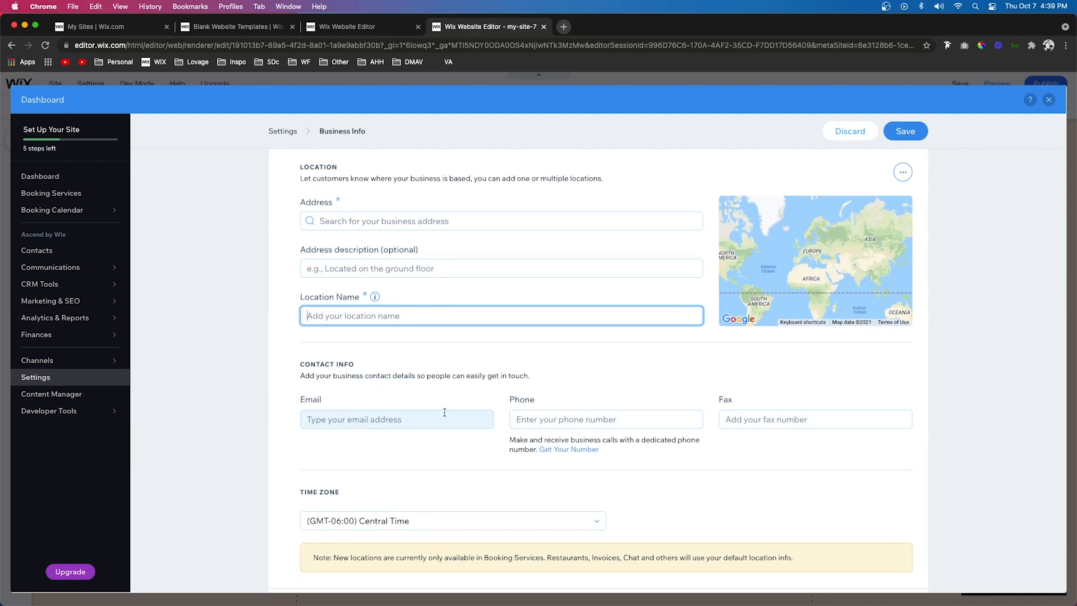
scroll(751, 415, down, 2)
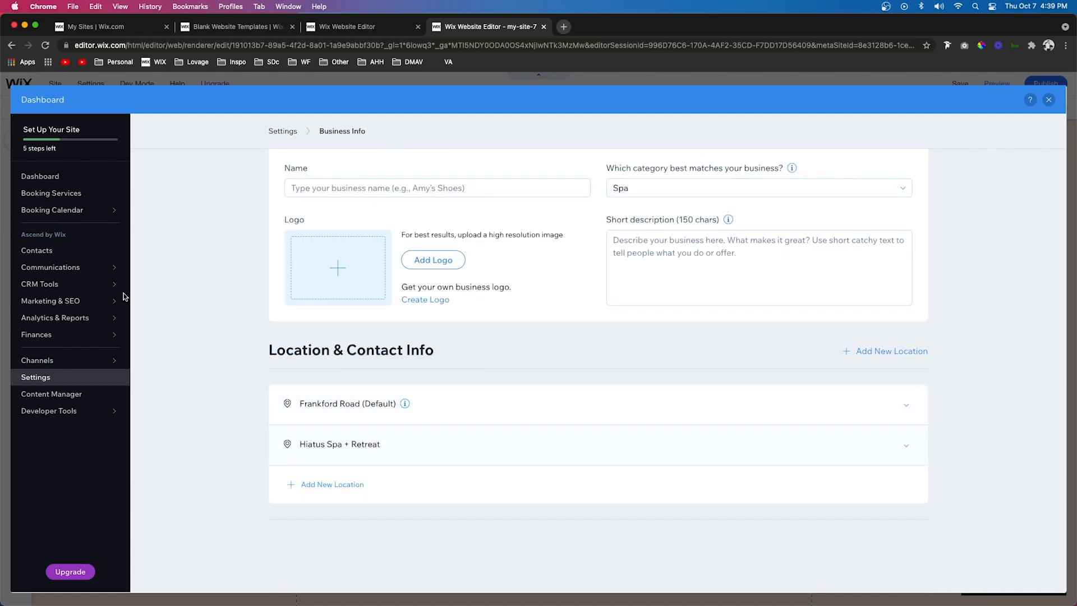
Reopen the Name Your Service entry under Manicure in the booking services and open its location setting for editing.
click(69, 192)
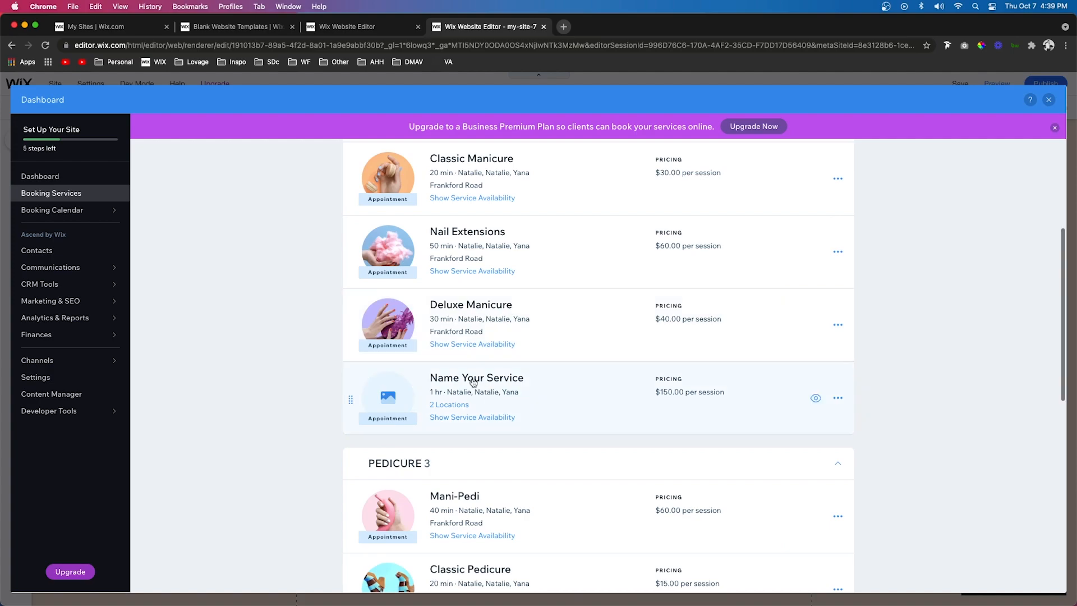
click(473, 382)
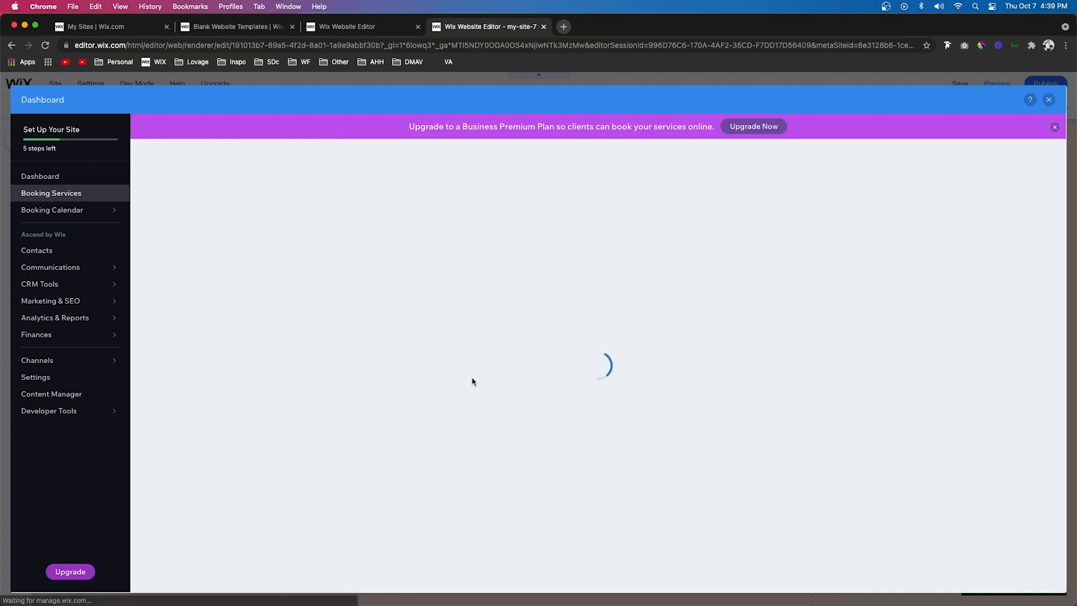
click(668, 277)
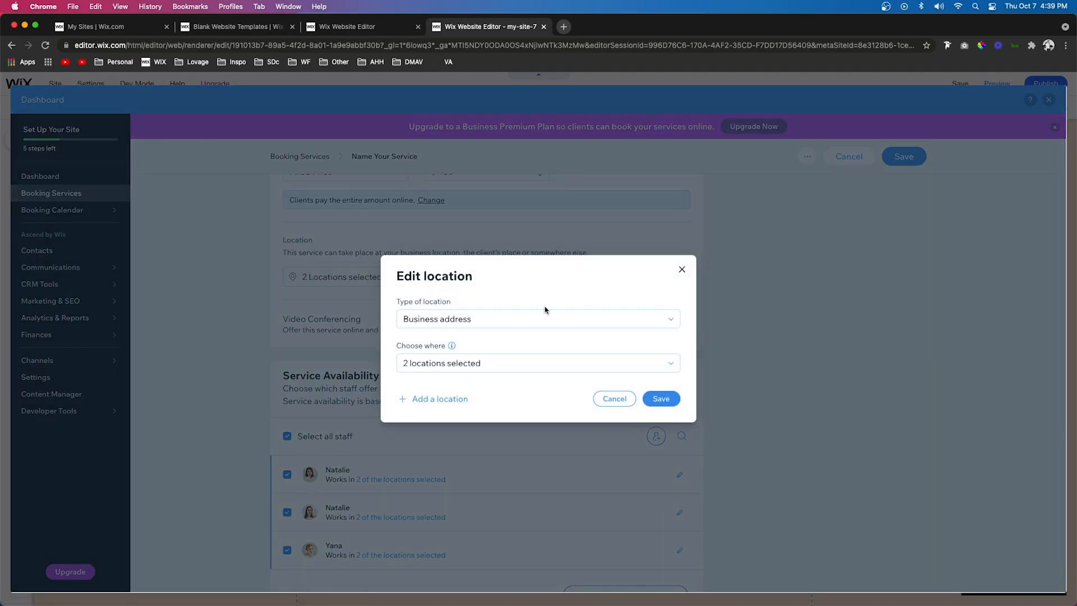
Try removing Hiatus Spa + Retreat from the service's business locations, reselect it, and close the location dialog.
click(449, 362)
click(435, 388)
click(432, 388)
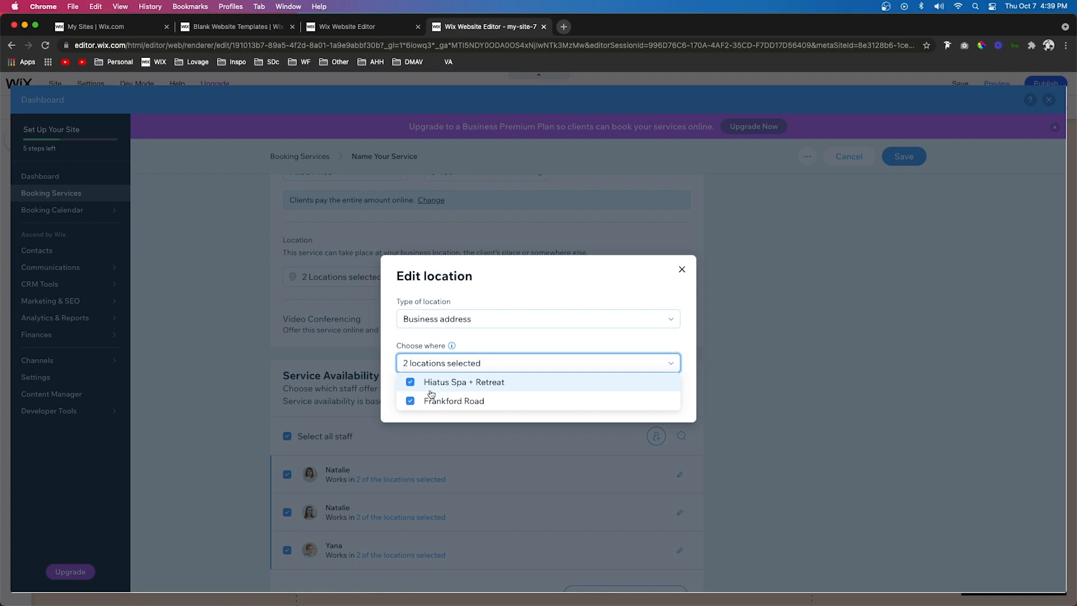
click(426, 382)
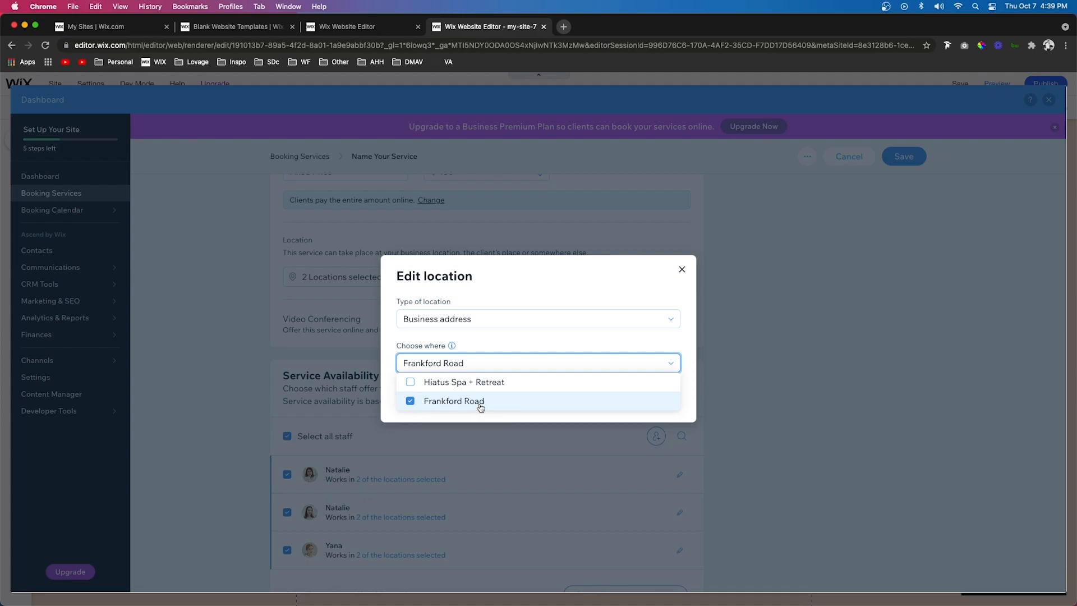
click(441, 382)
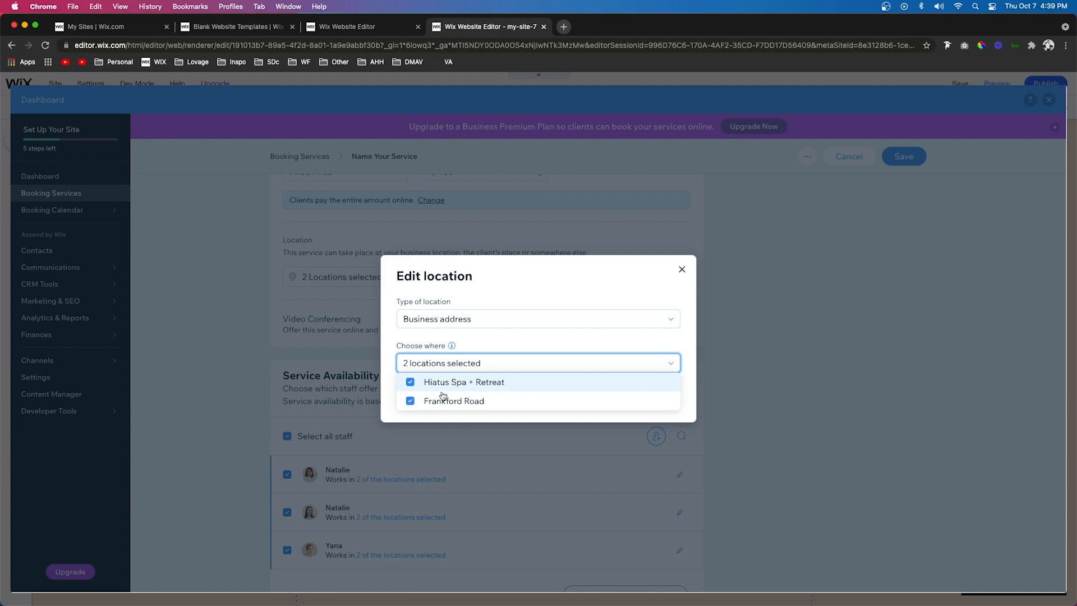
click(682, 270)
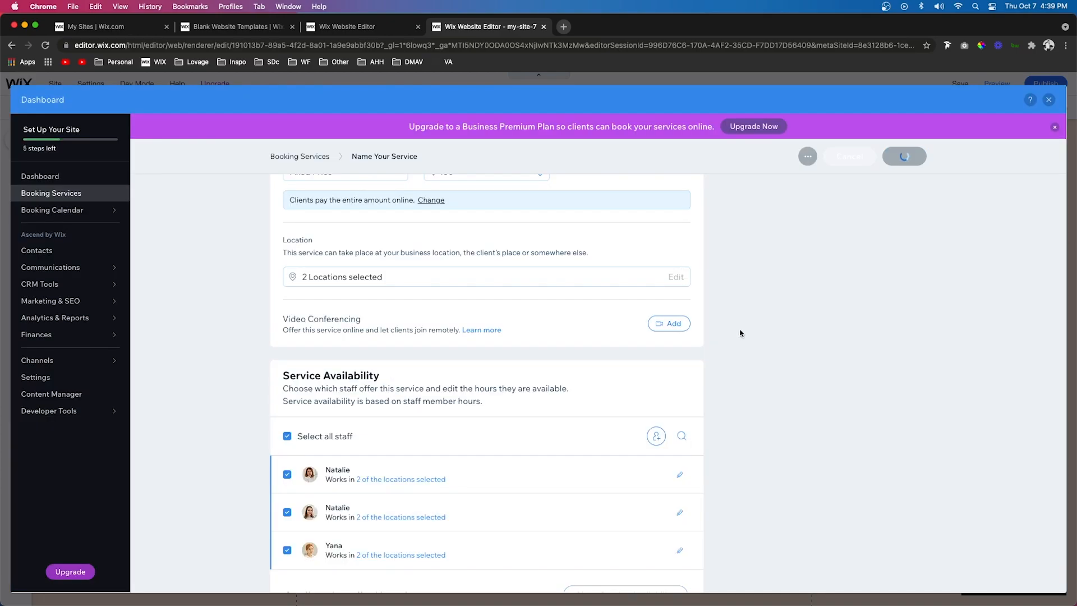
Examine the service's video conferencing, staff availability and pricing plan sections.
drag(284, 323, 401, 324)
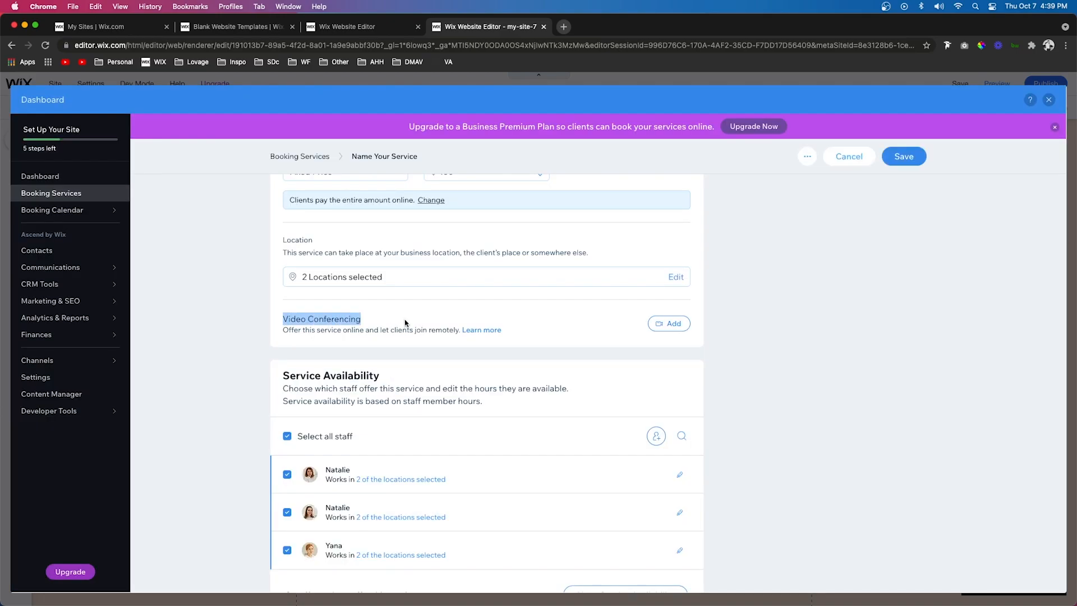
click(302, 323)
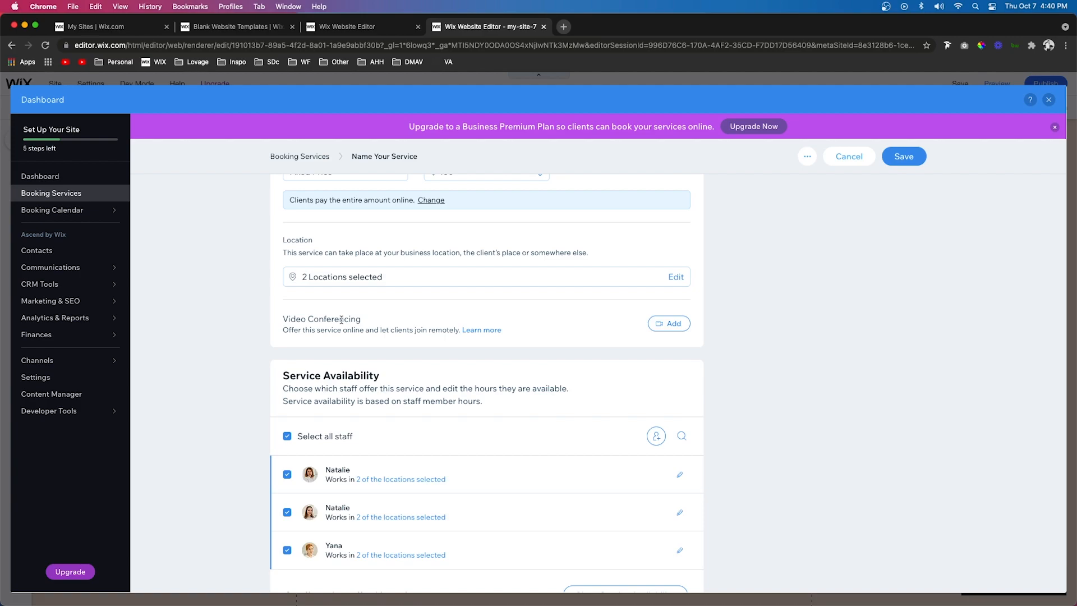
scroll(341, 319, down, 3)
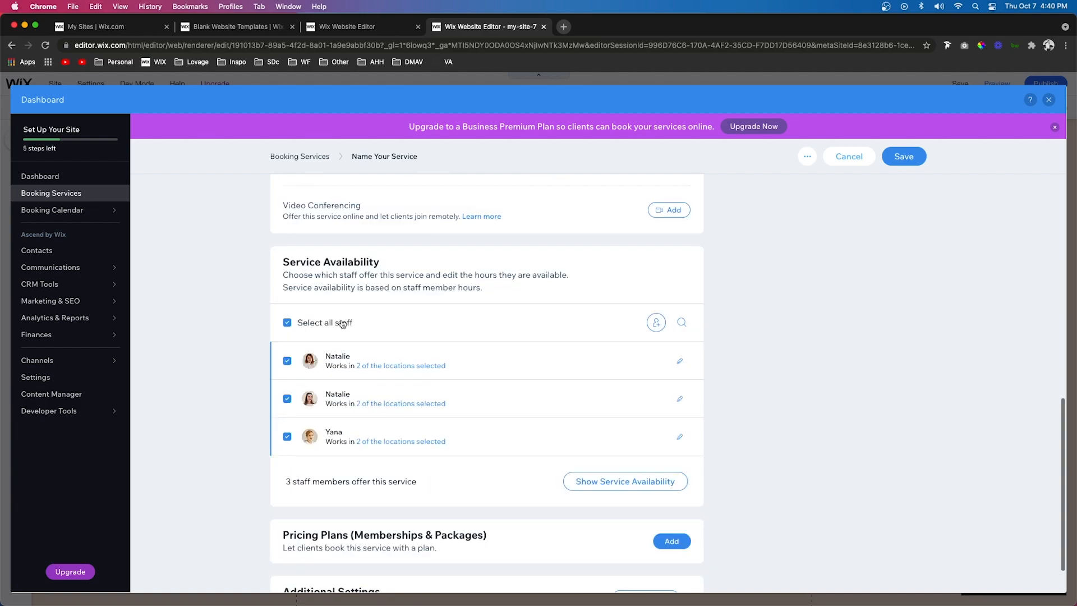
triple_click(288, 262)
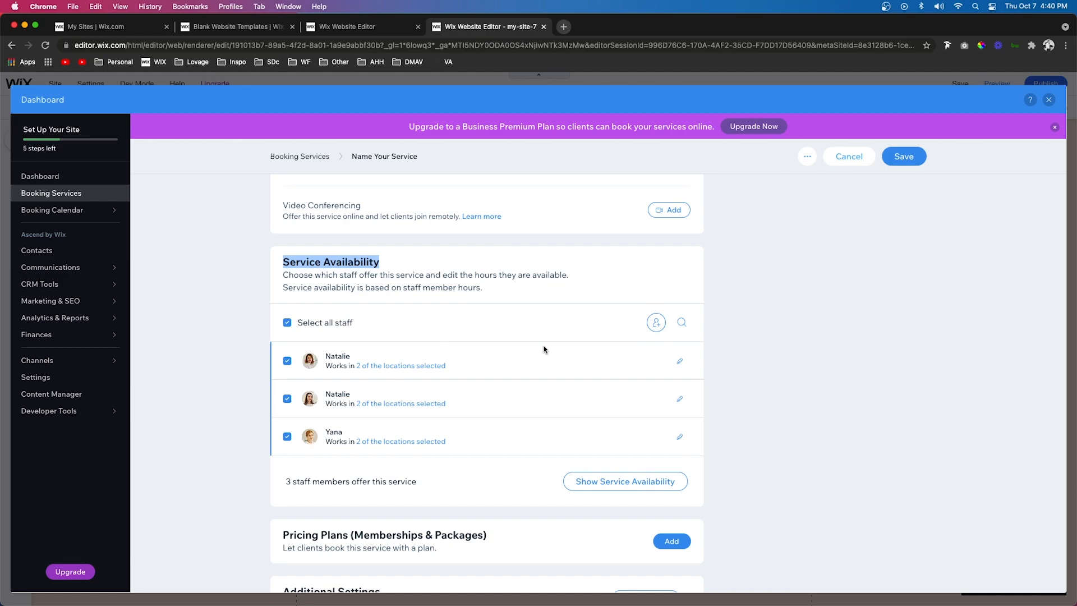
scroll(549, 349, down, 2)
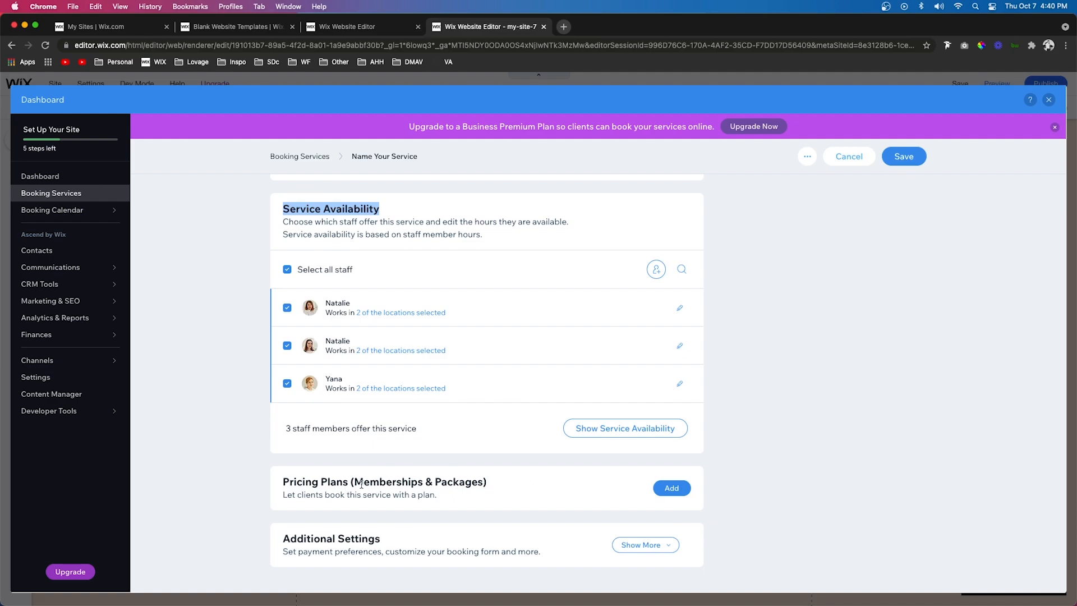
drag(355, 481, 475, 482)
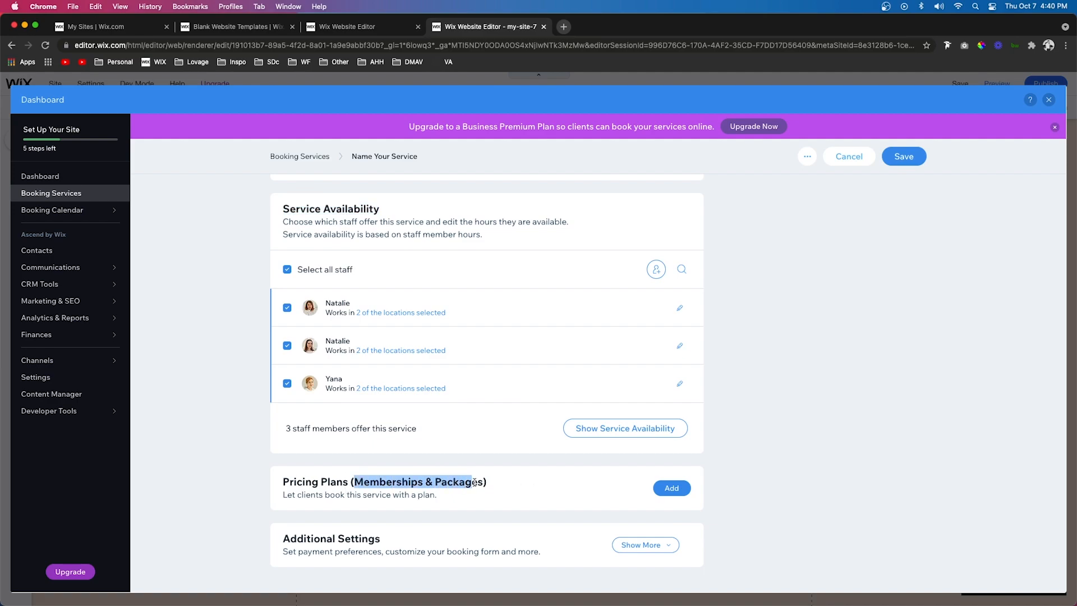
click(522, 489)
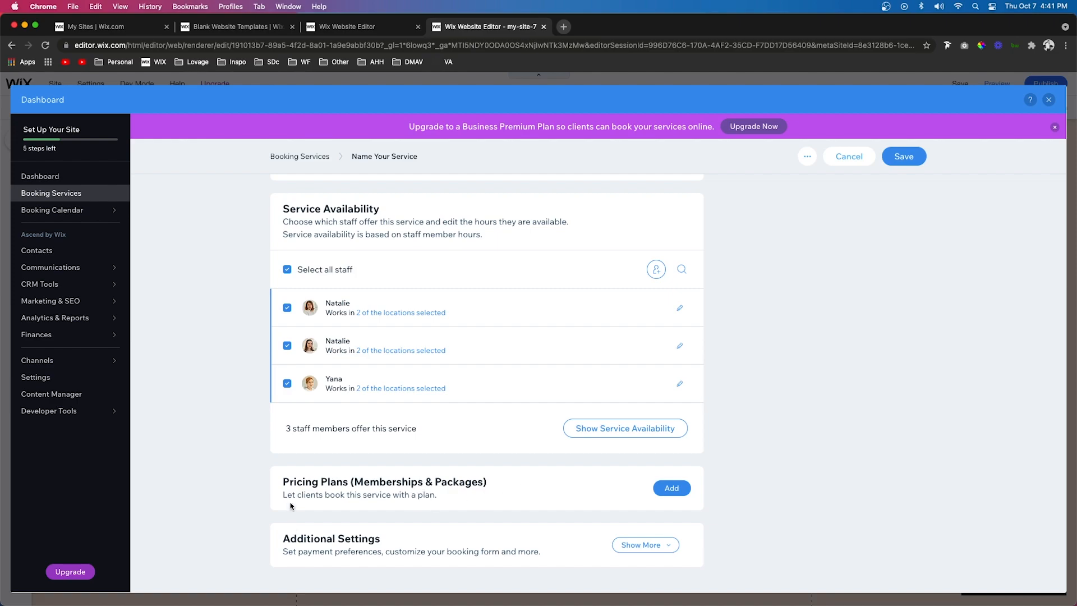
Expand the service's additional settings, try the deposit and the online-or-in-person payment options, and save Entire amount online as the payment preference.
drag(305, 537, 416, 546)
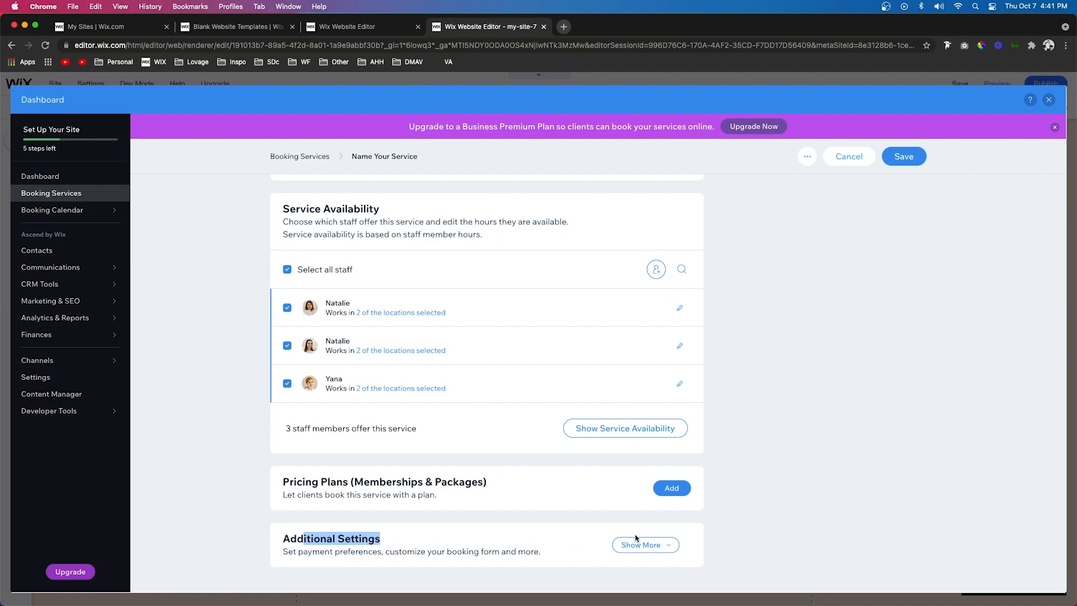
click(672, 547)
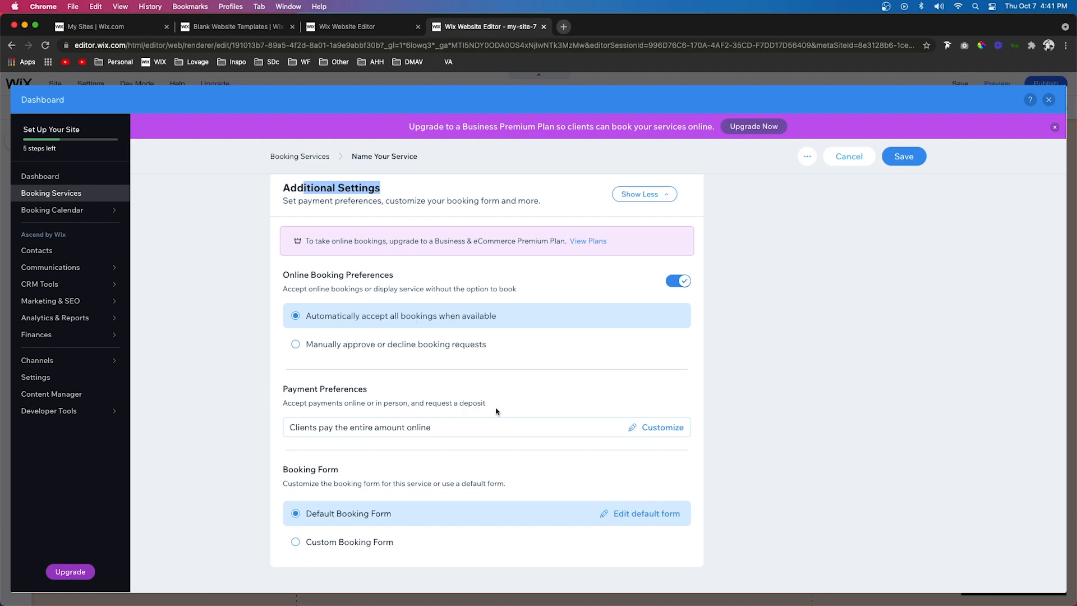
click(661, 430)
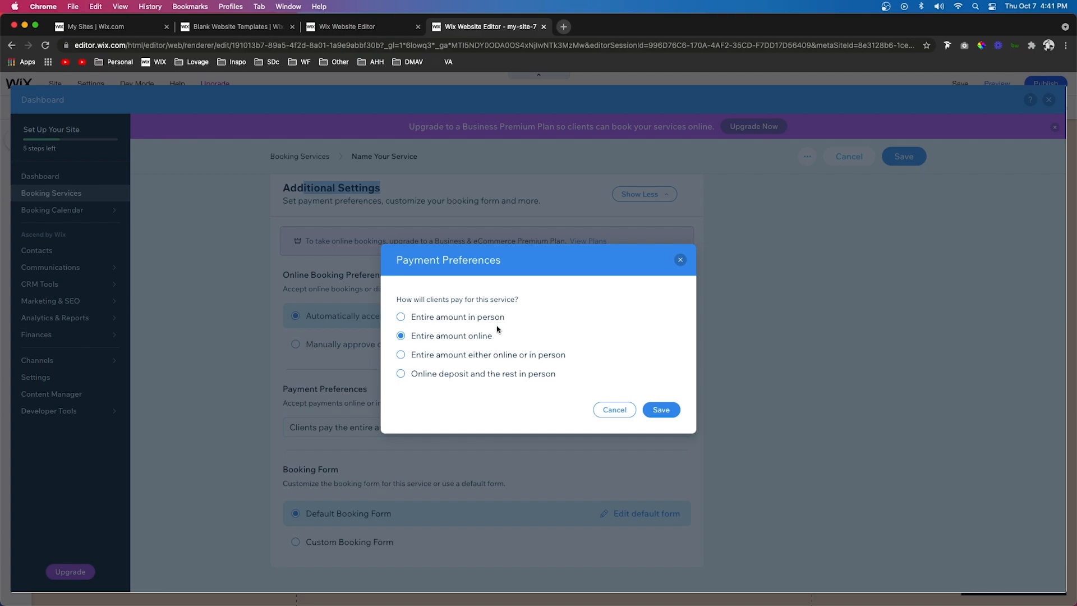
click(435, 375)
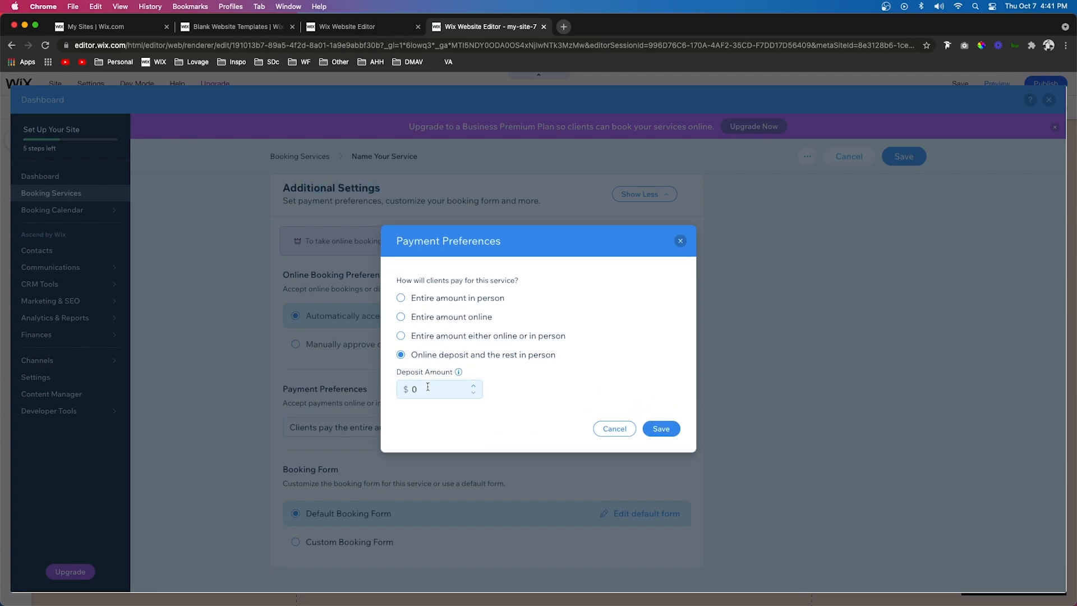
click(421, 339)
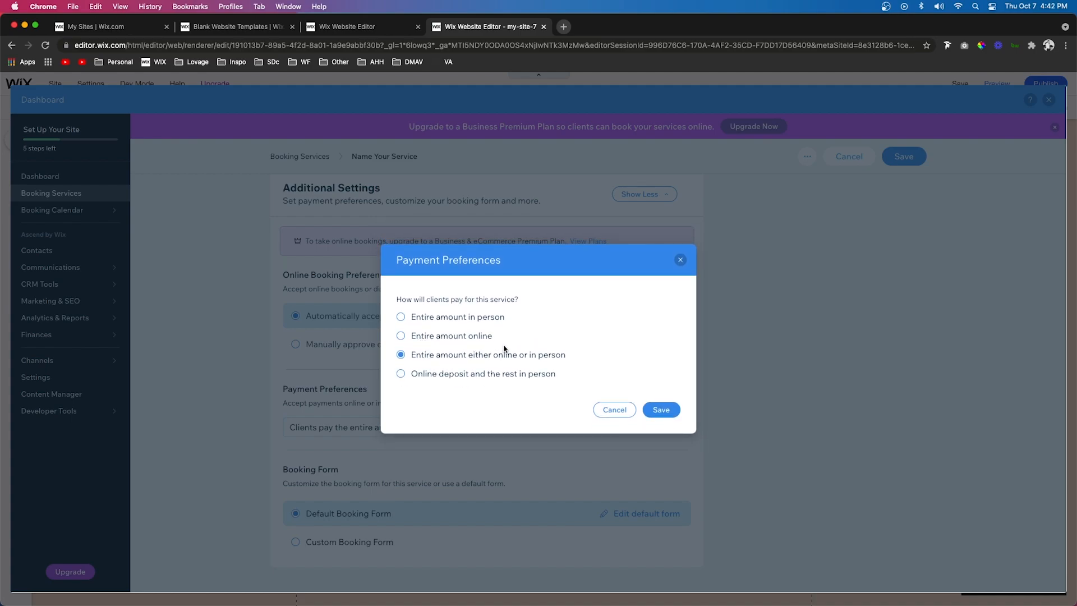
drag(483, 358, 564, 360)
click(429, 337)
drag(410, 337, 532, 338)
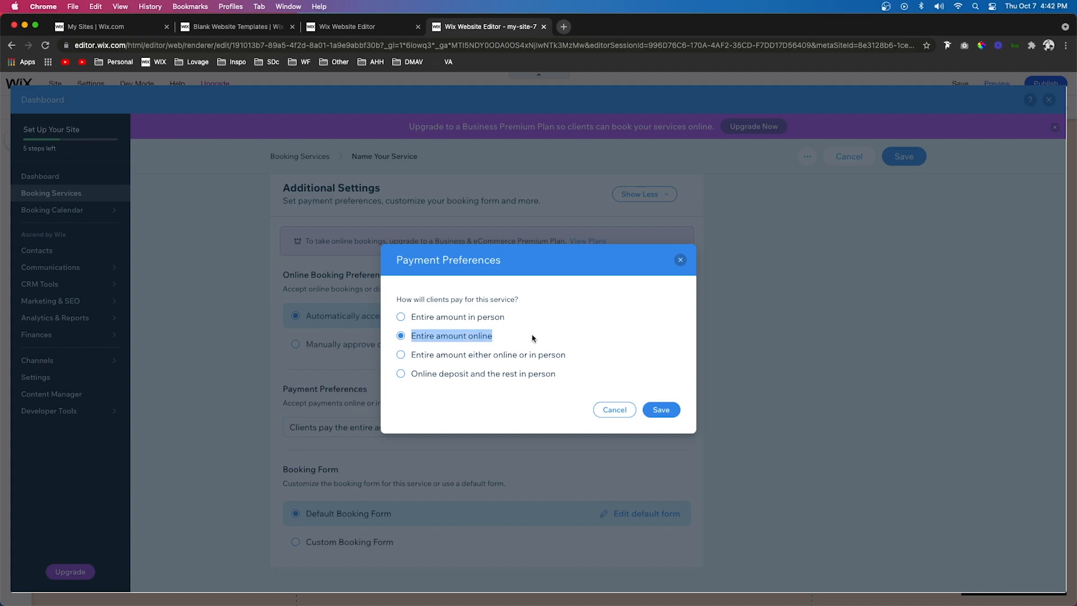
click(673, 415)
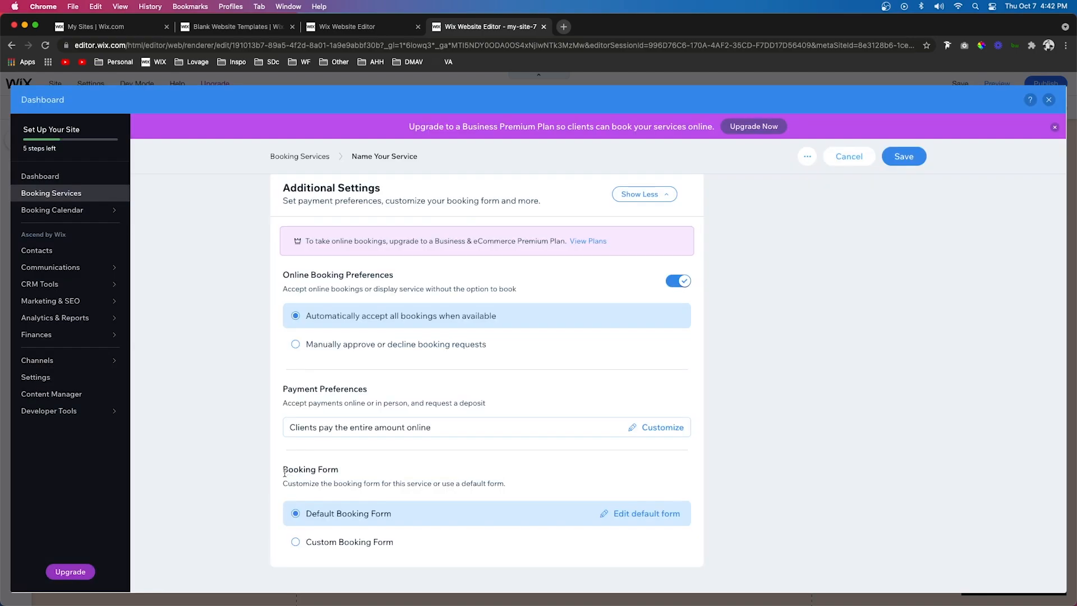
Open the default booking form for editing, saving the service to continue.
drag(283, 470, 363, 472)
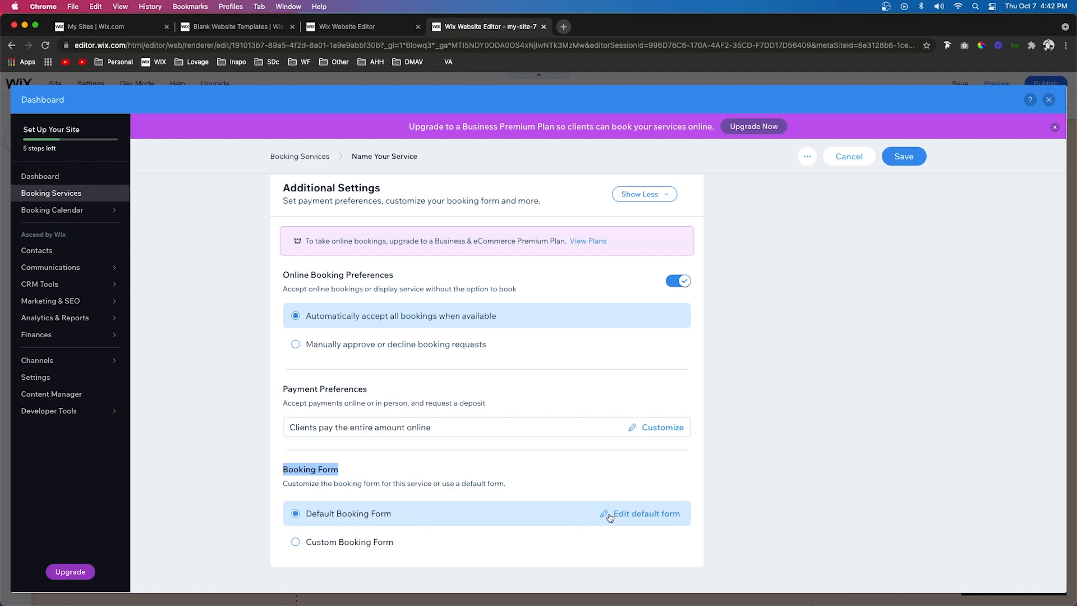
click(635, 513)
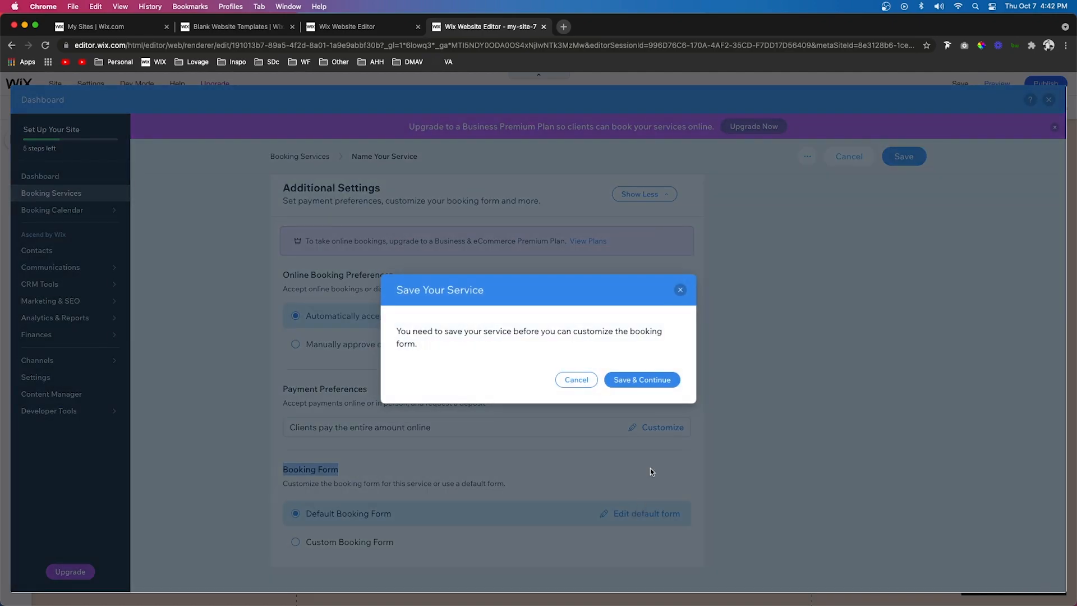
click(644, 380)
Examine the booking form's fields, custom field option and form buttons, and open the Book It button for editing.
scroll(776, 344, down, 3)
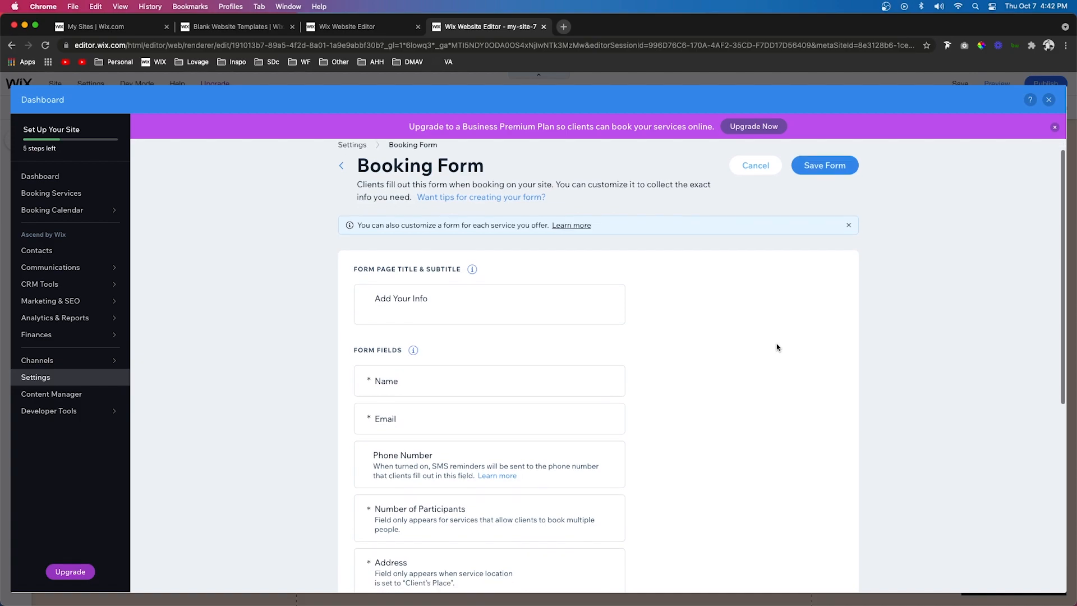
scroll(776, 347, down, 2)
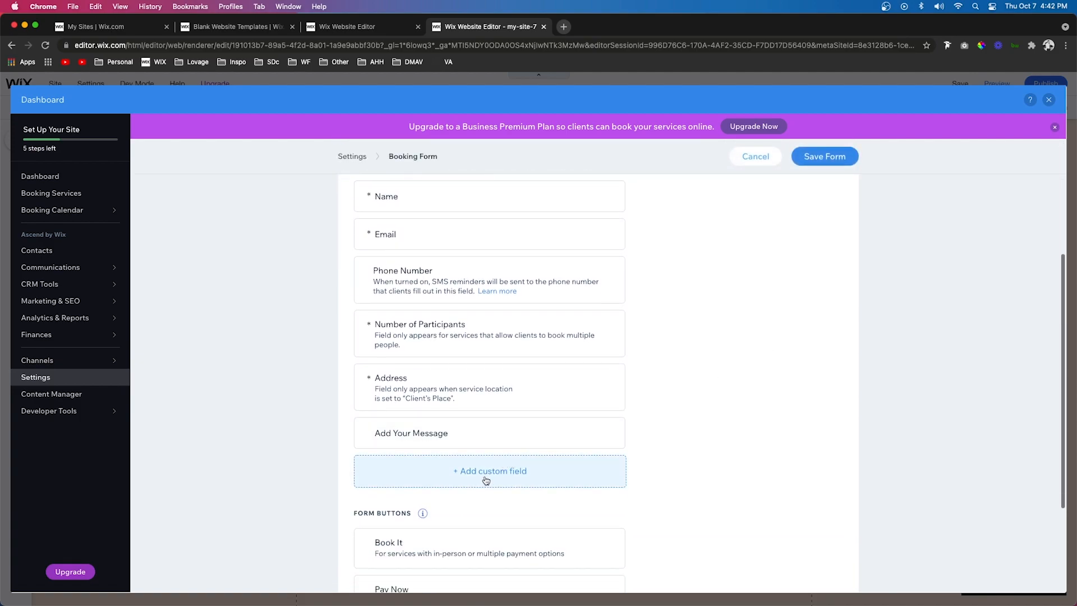
scroll(479, 480, up, 3)
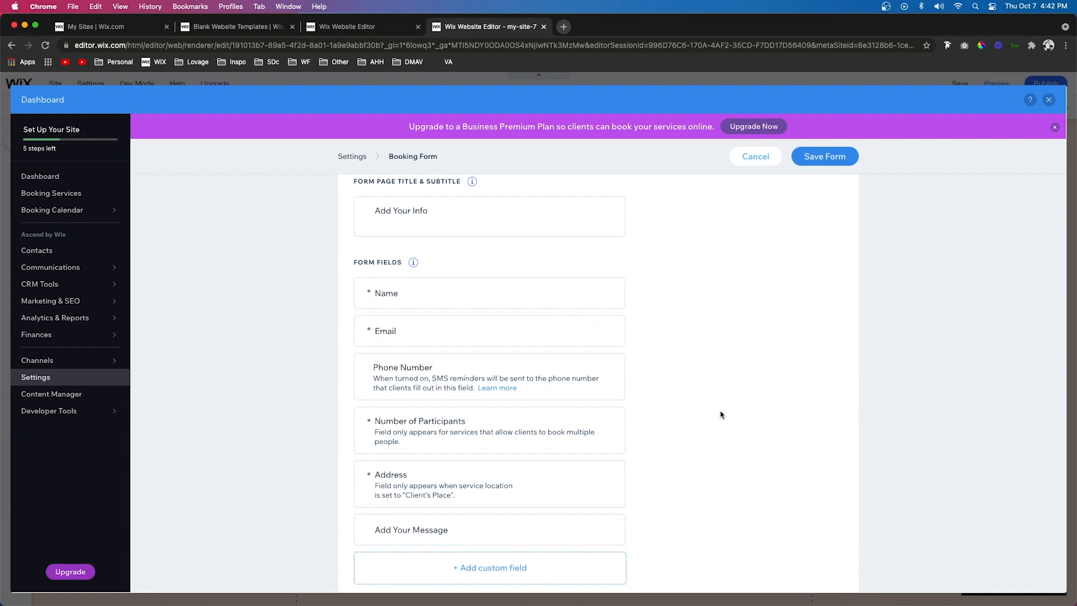
scroll(721, 415, down, 6)
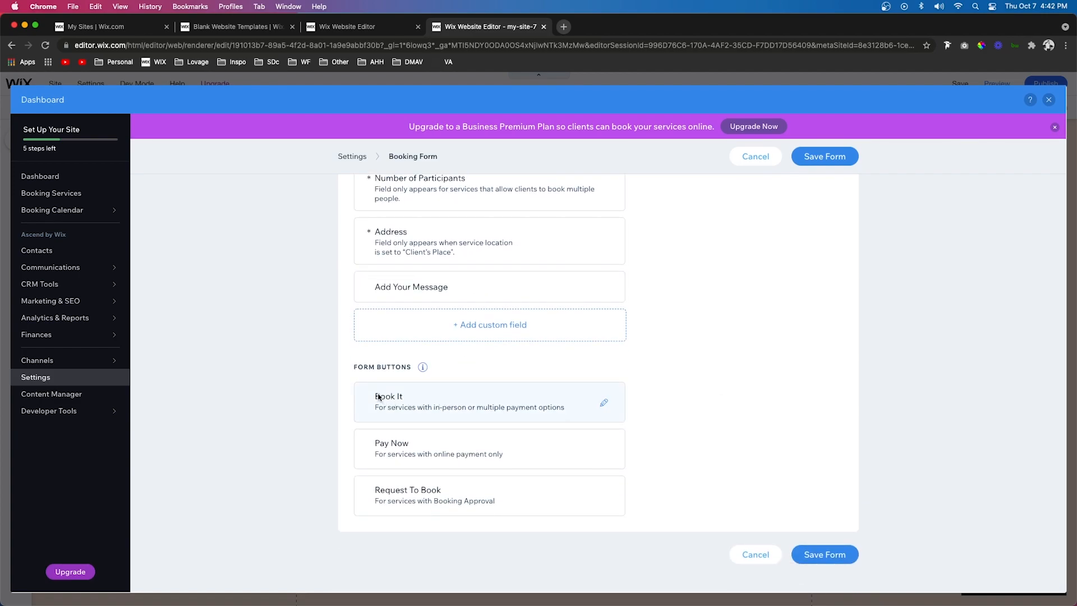
click(604, 403)
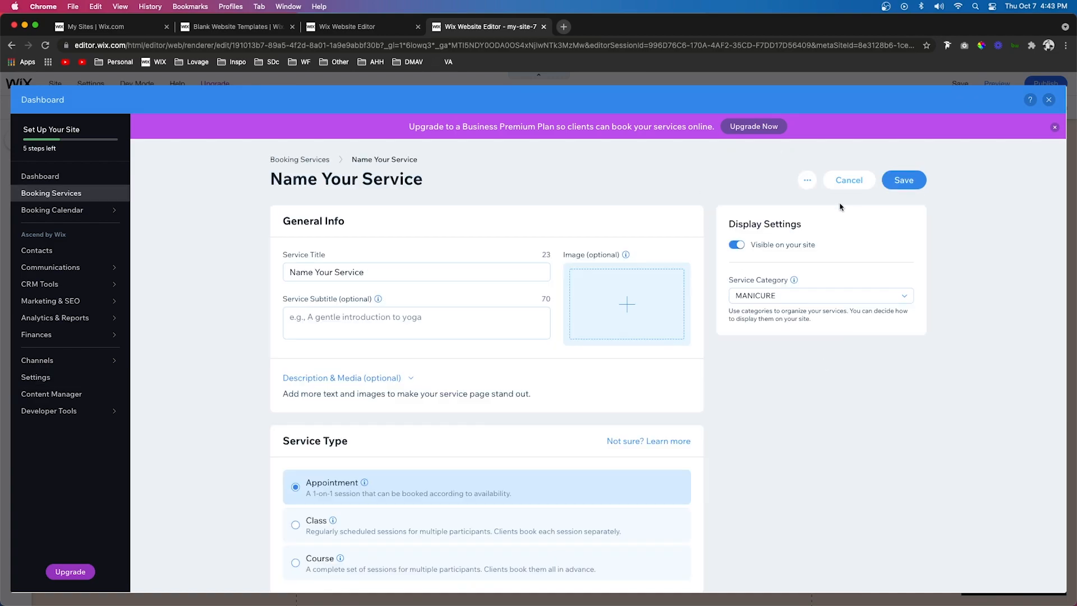
Save the service and check the Manicure services in the Book Online widget on the Treatments page.
click(903, 181)
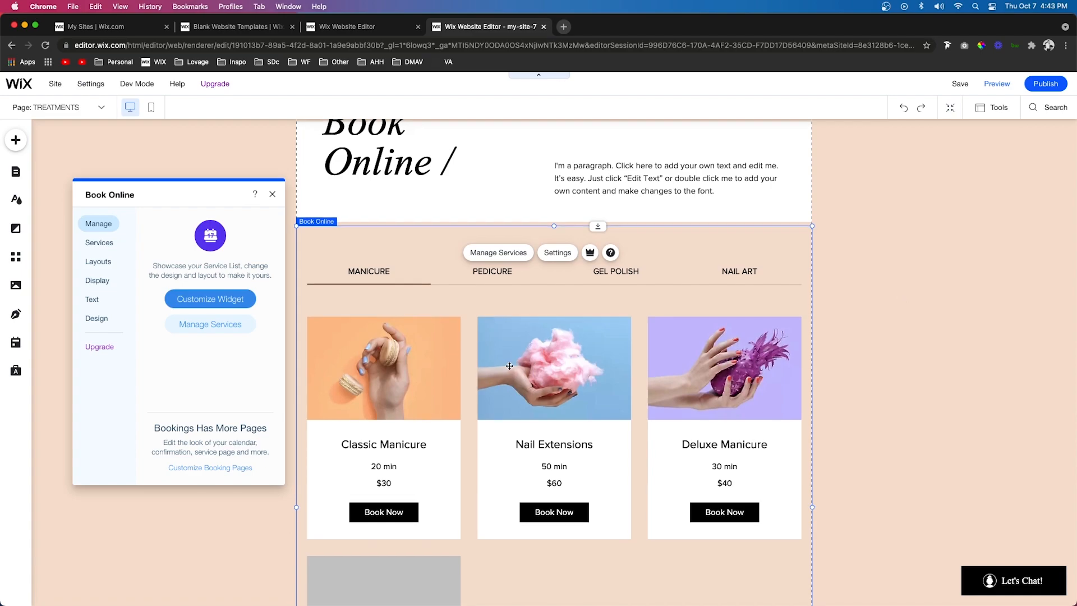
scroll(510, 365, down, 3)
scroll(350, 459, up, 3)
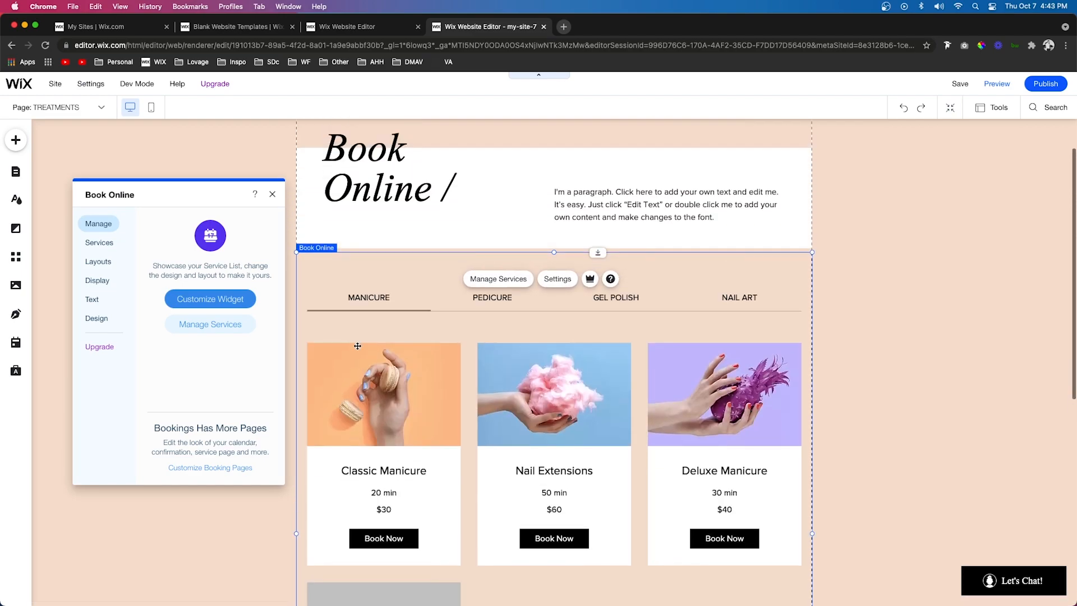